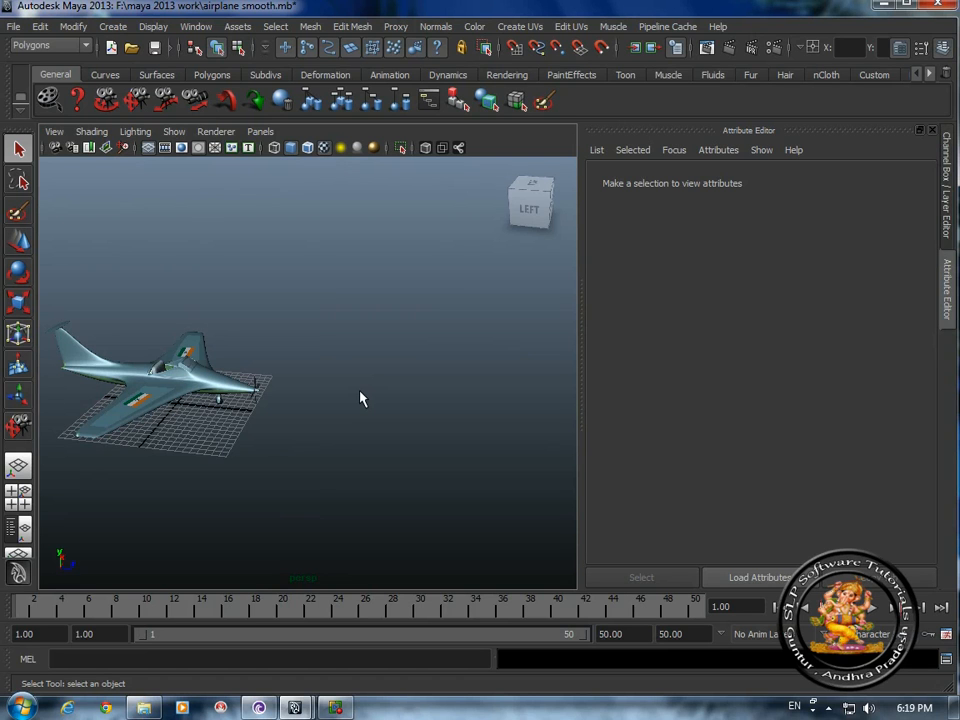
Step: Select the airplane and switch to the Animation menu set
left_click(196, 378)
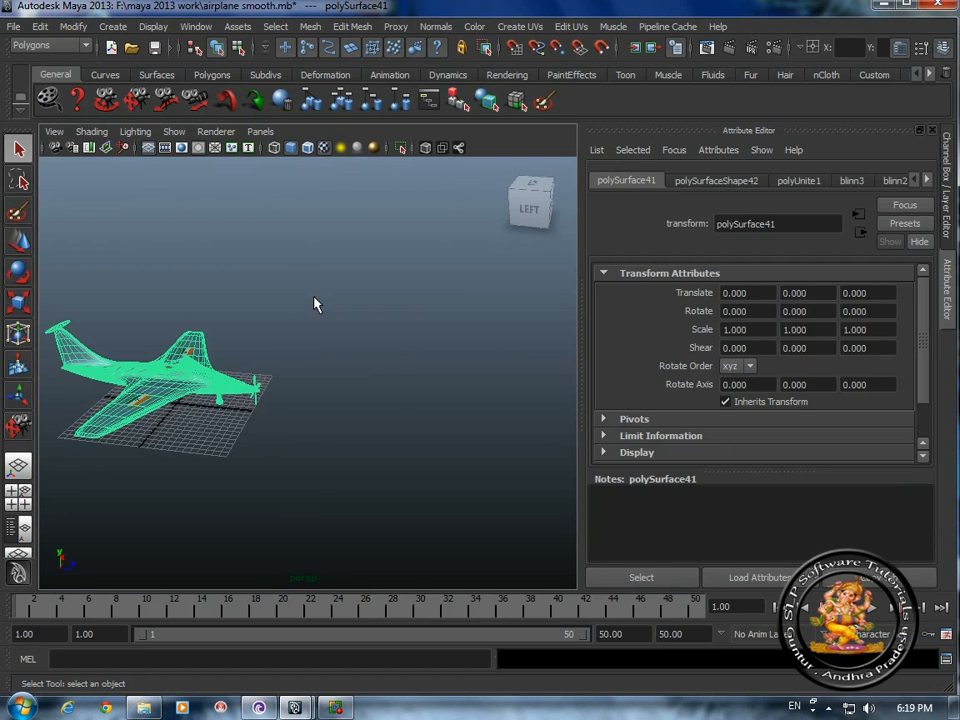
left_click(81, 47)
left_click(33, 60)
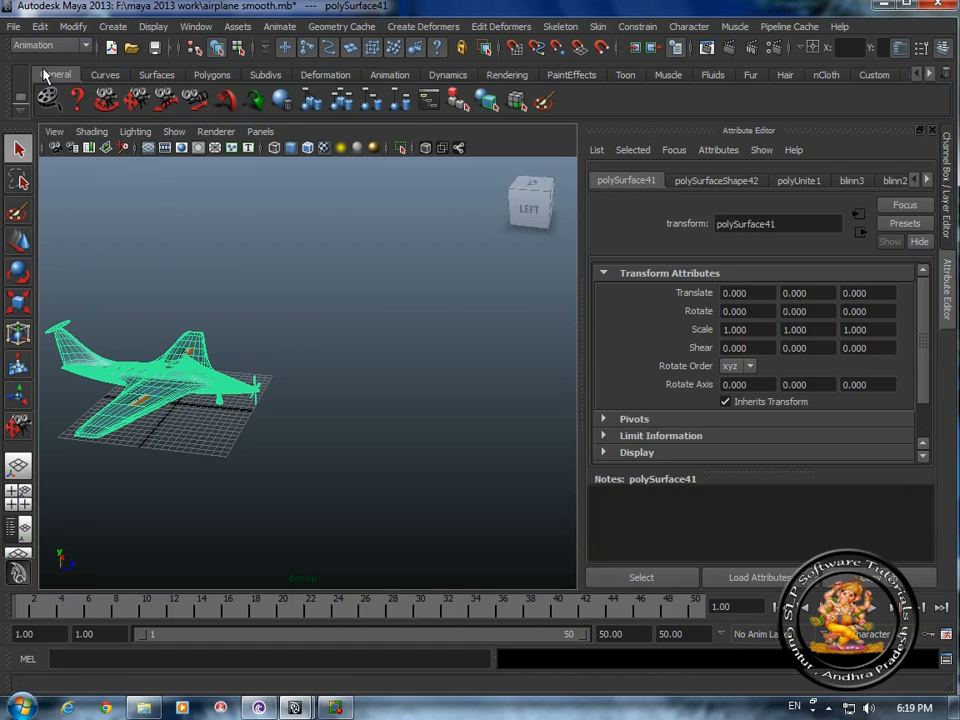
left_click(280, 28)
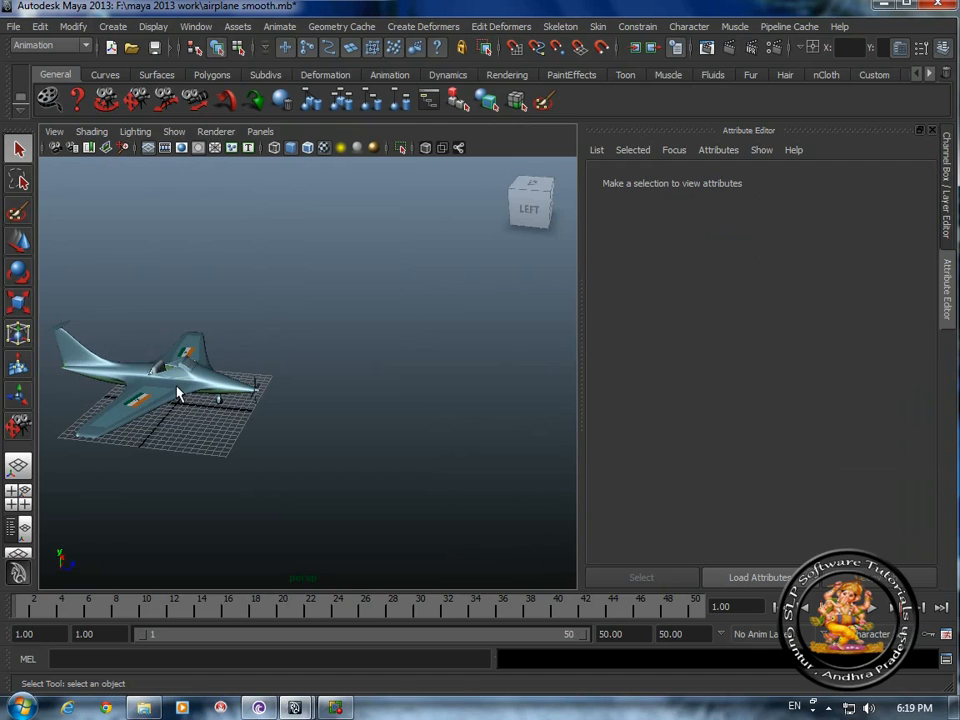
Step: With the airplane selected, set the playback range's end to frame 100
left_click(176, 386)
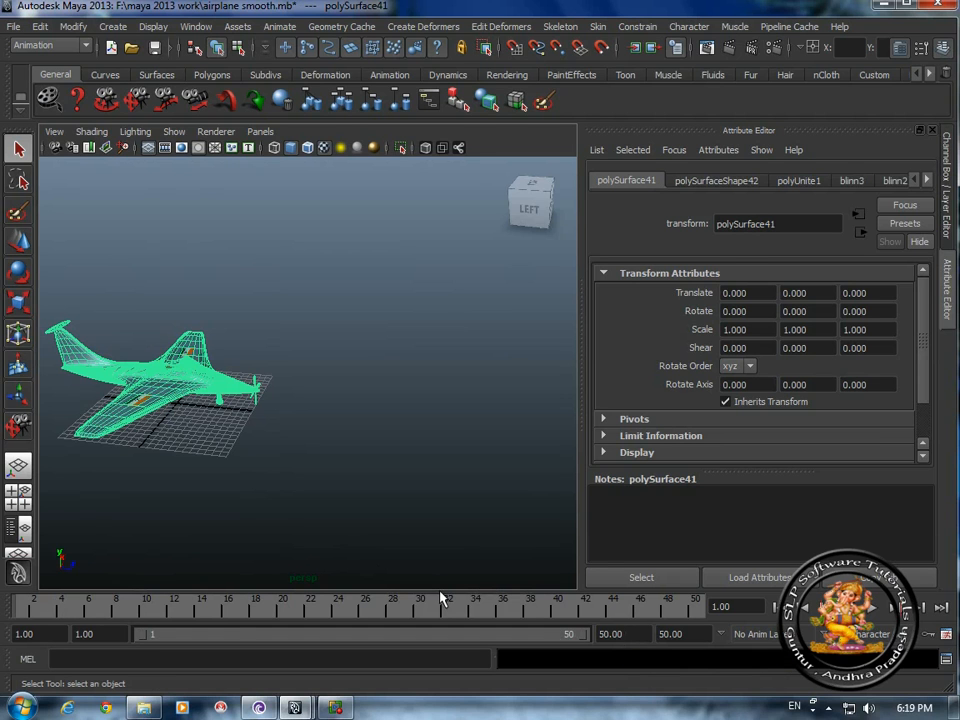
left_click(632, 634)
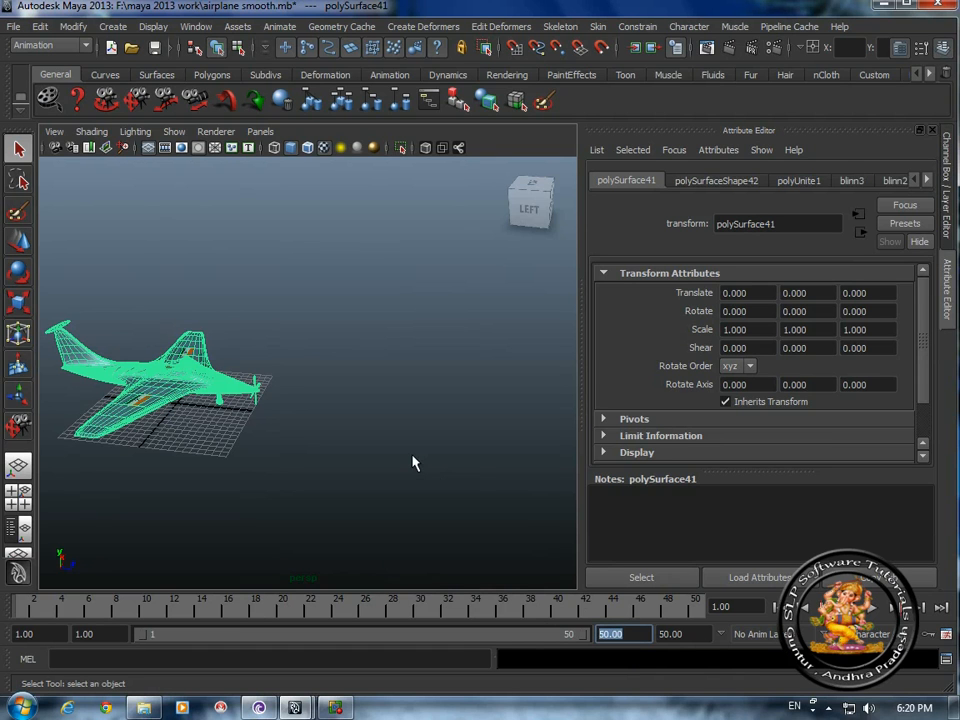
type("100")
key("Return")
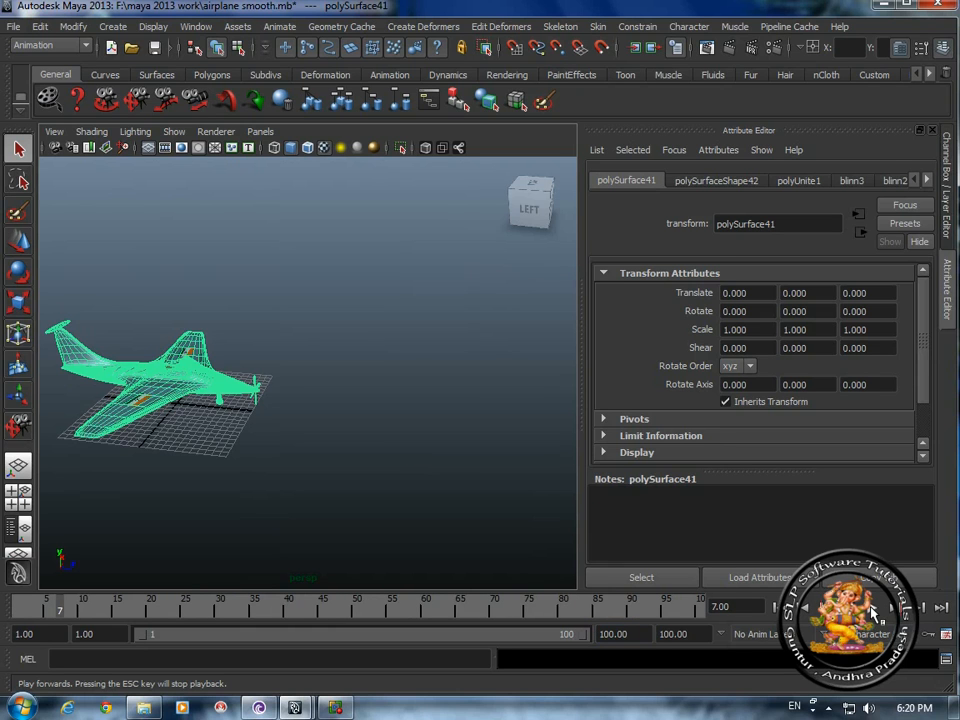
Step: Test timeline playback, jump to the last frame and return to frame 1
left_click(872, 608)
left_click(872, 608)
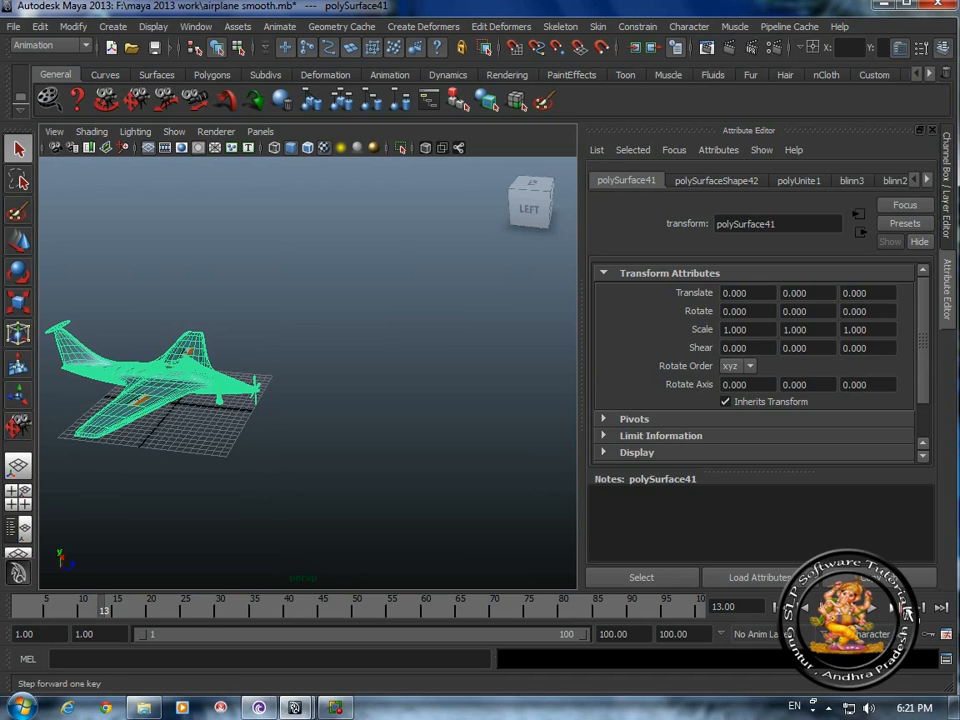
left_click(941, 609)
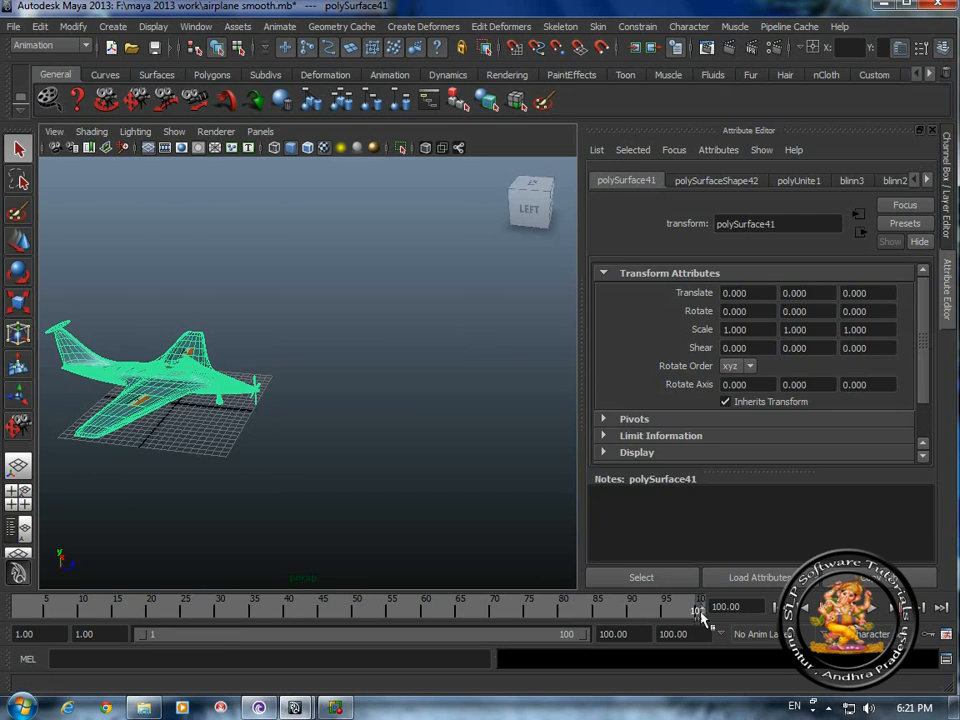
left_click(776, 607)
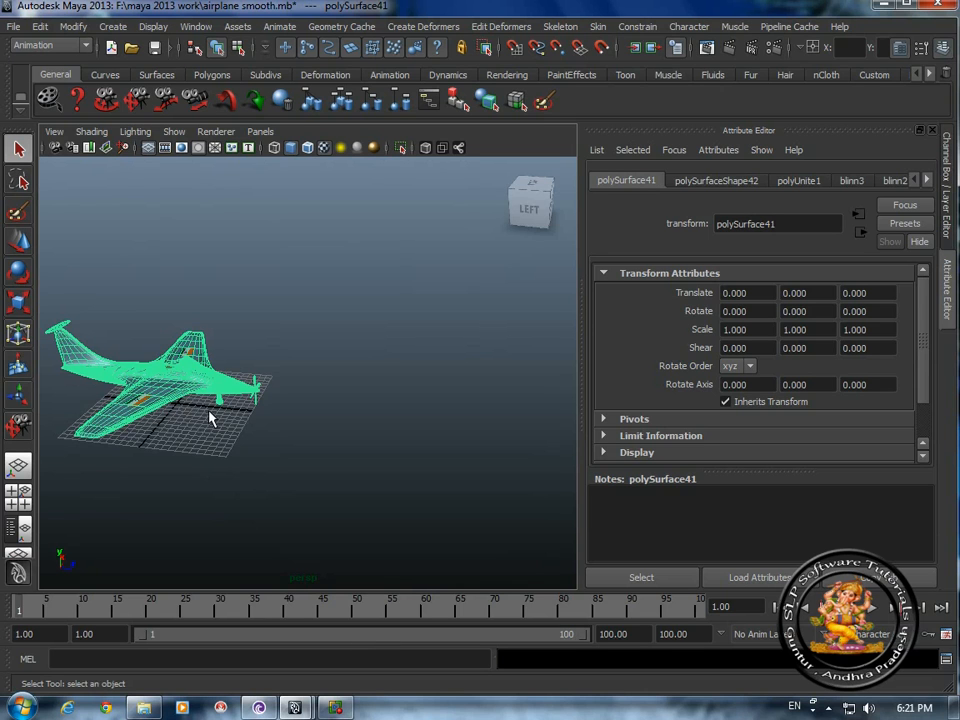
Step: Reselect the airplane and set a starting keyframe on it at frame 1
left_click(251, 328)
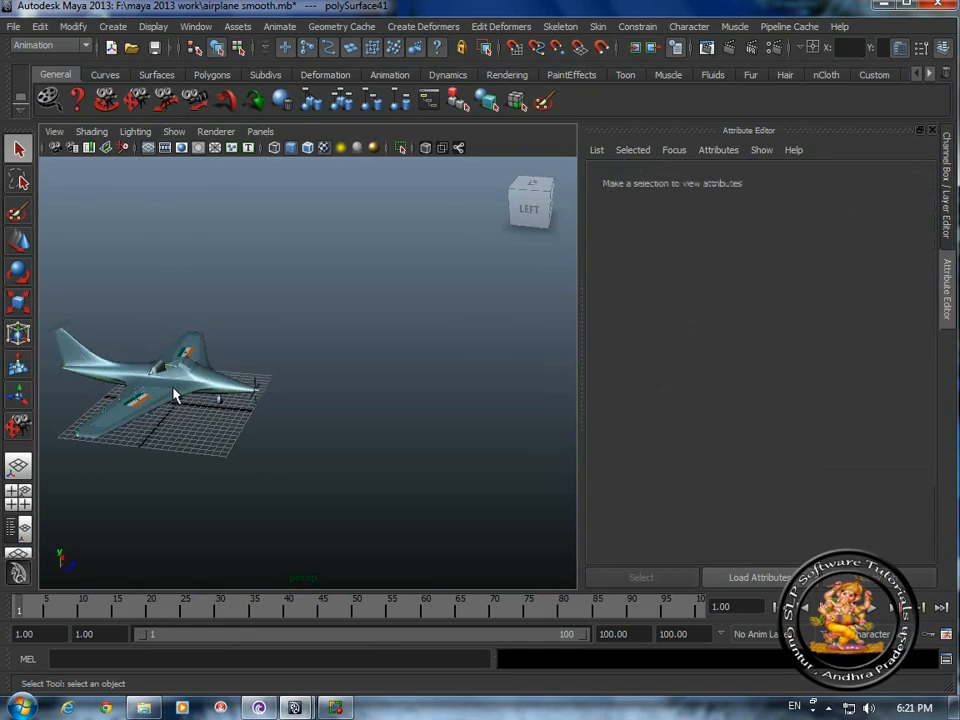
left_click(174, 388)
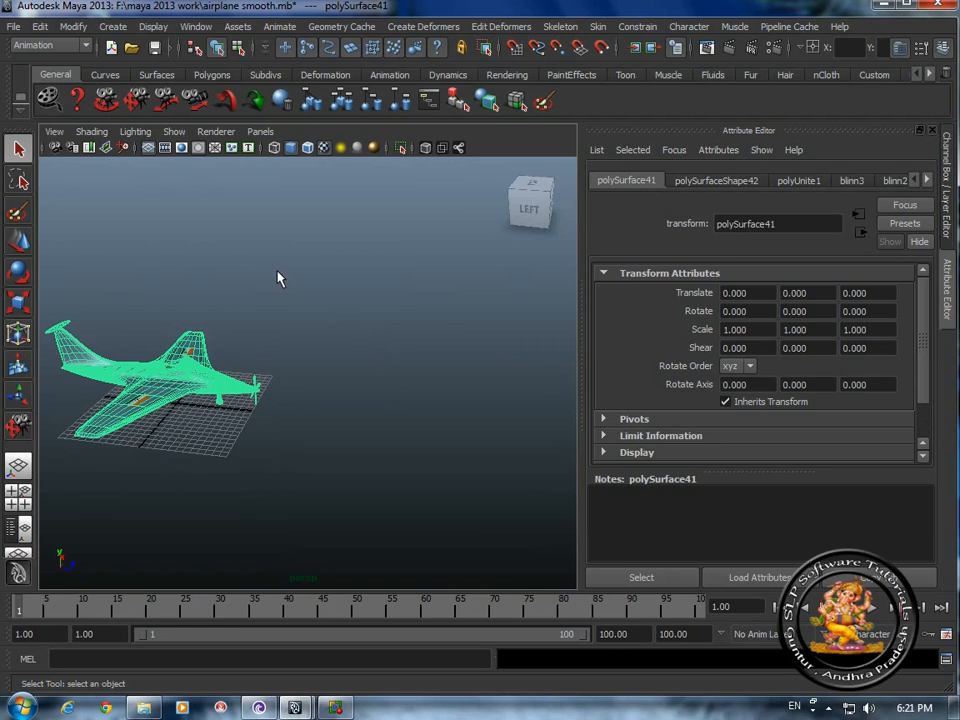
left_click(279, 26)
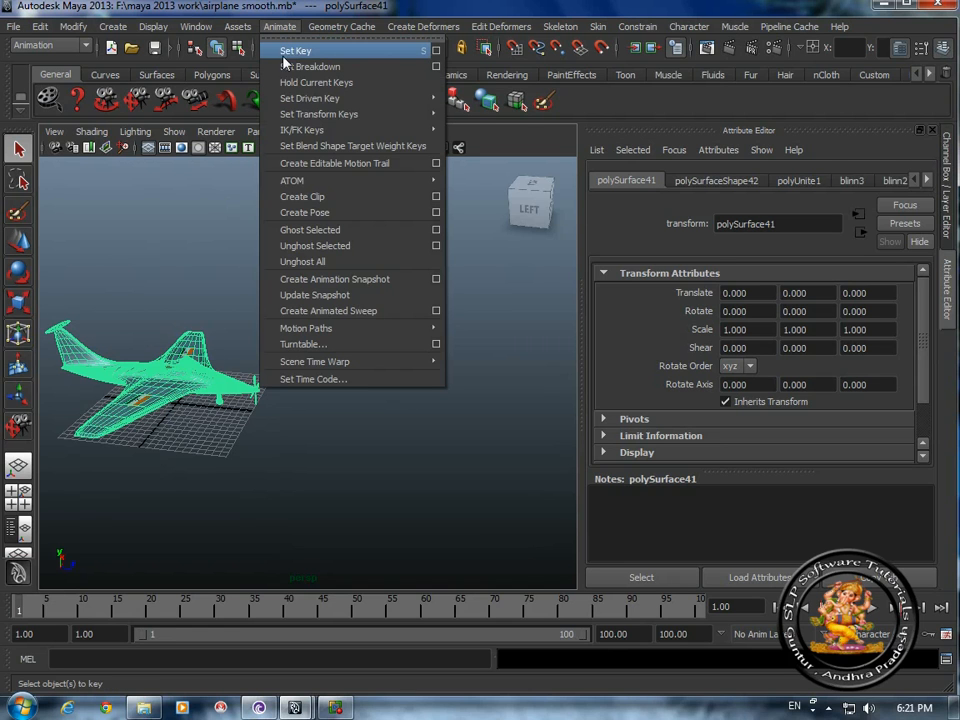
left_click(303, 55)
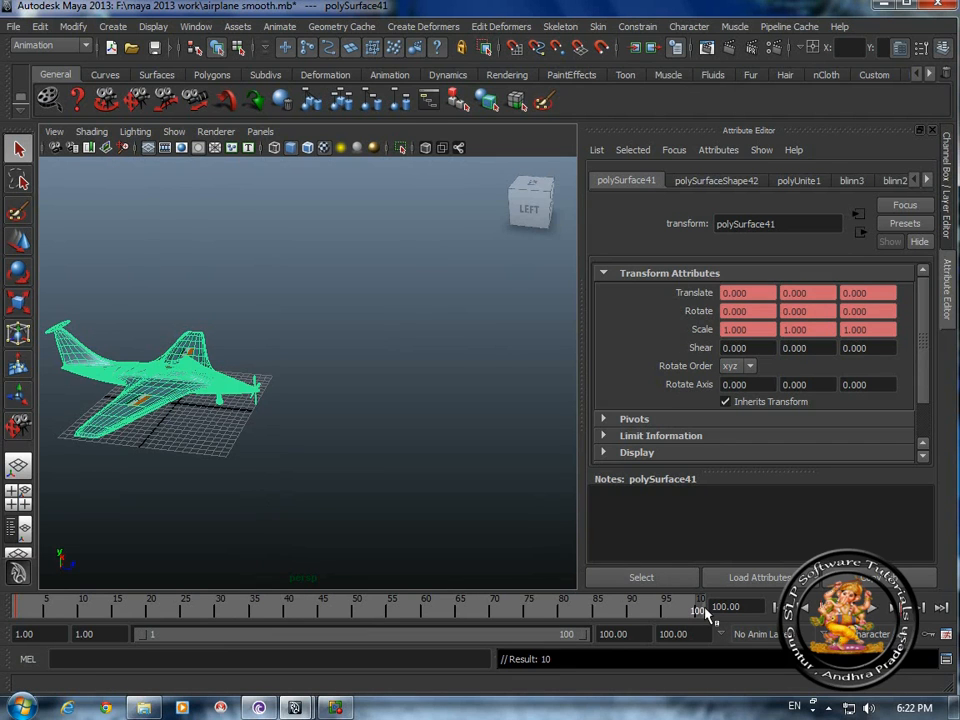
Step: At frame 100, move the airplane forward about 128.6 units along Z and set a keyframe
middle_click_drag(470, 480, 212, 452, "alt")
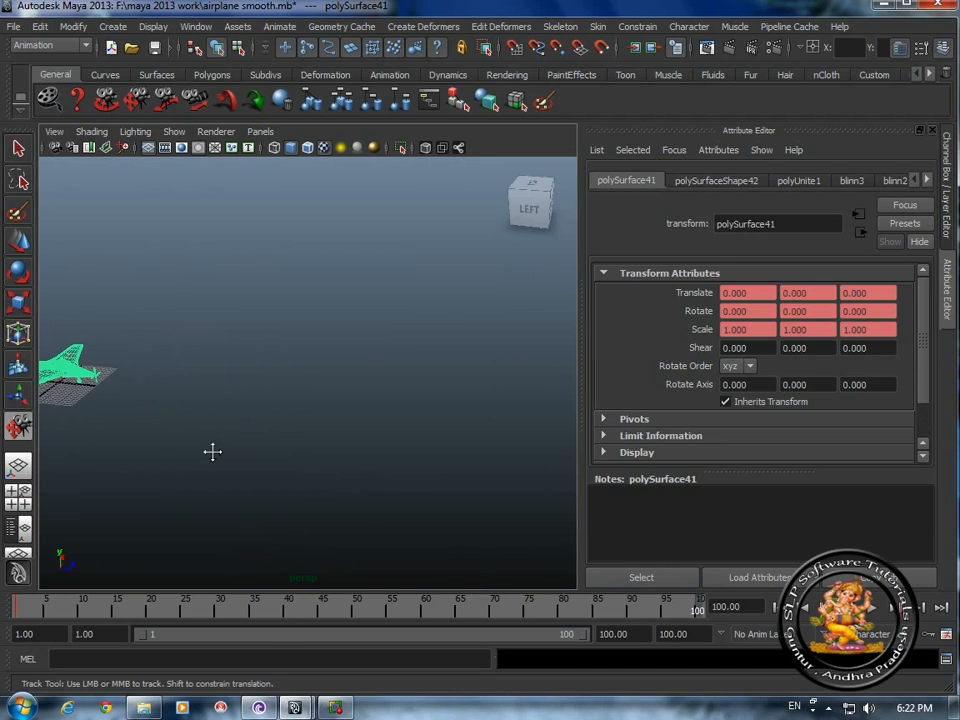
left_click(18, 240)
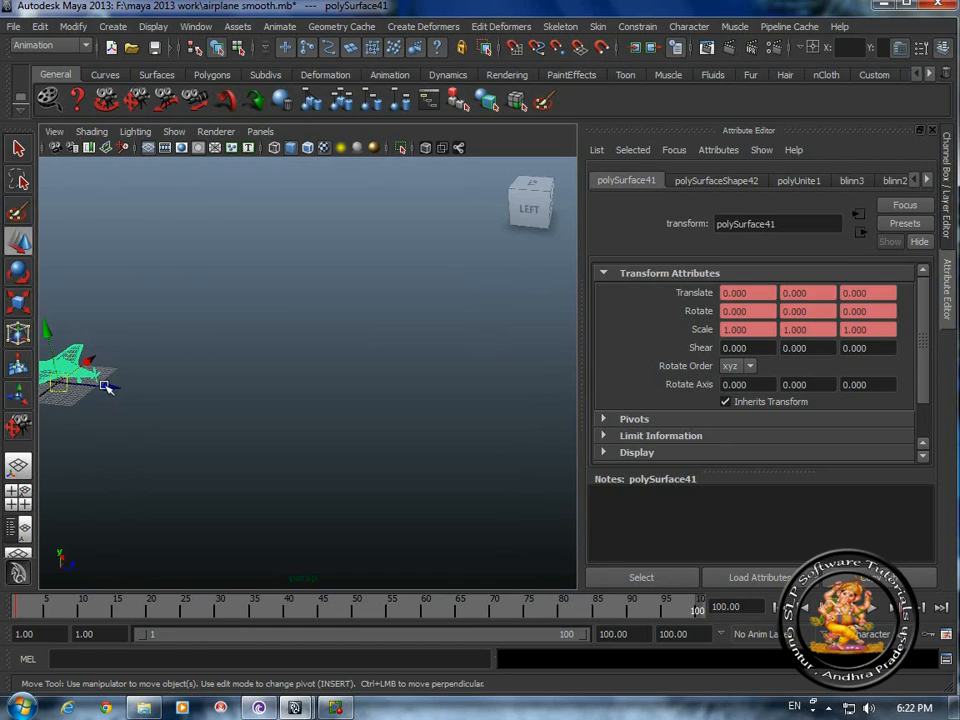
left_click_drag(106, 388, 578, 457)
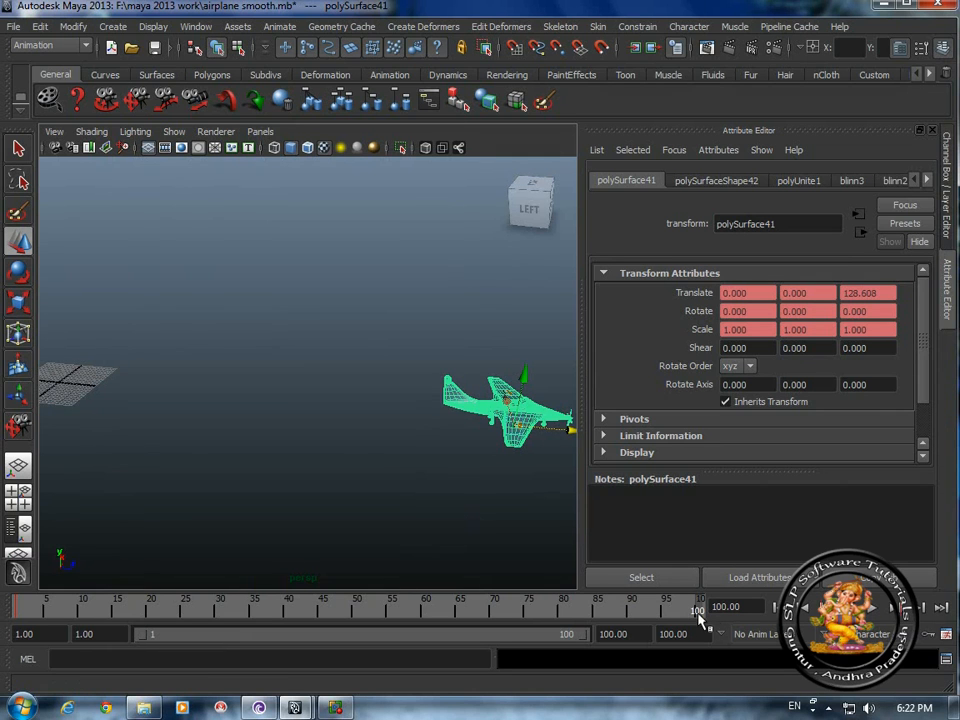
left_click(279, 27)
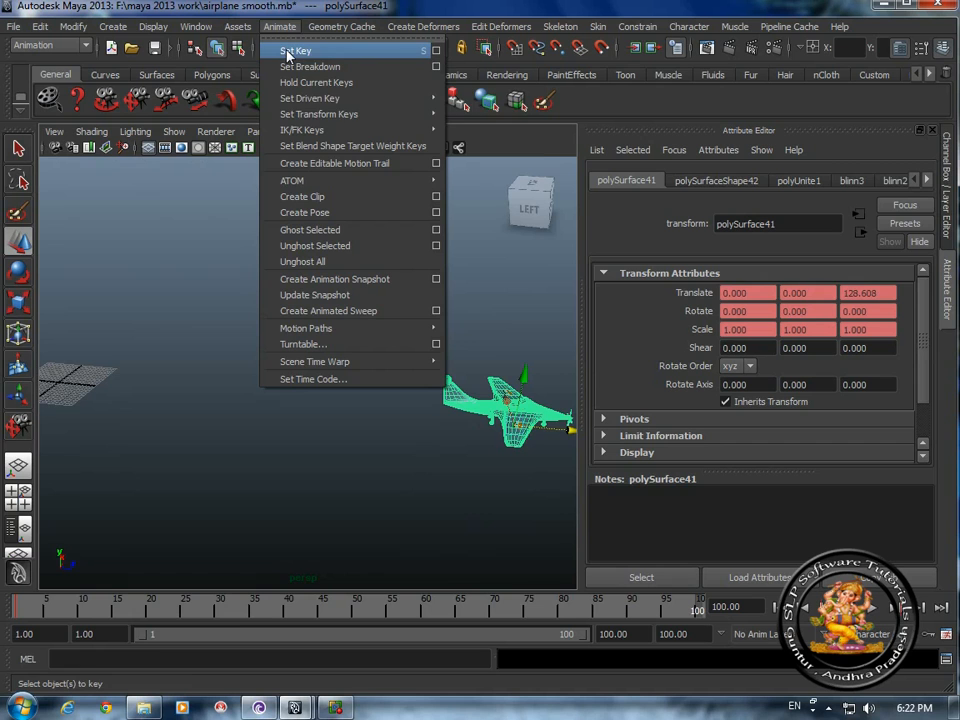
left_click(193, 478)
left_click(496, 411)
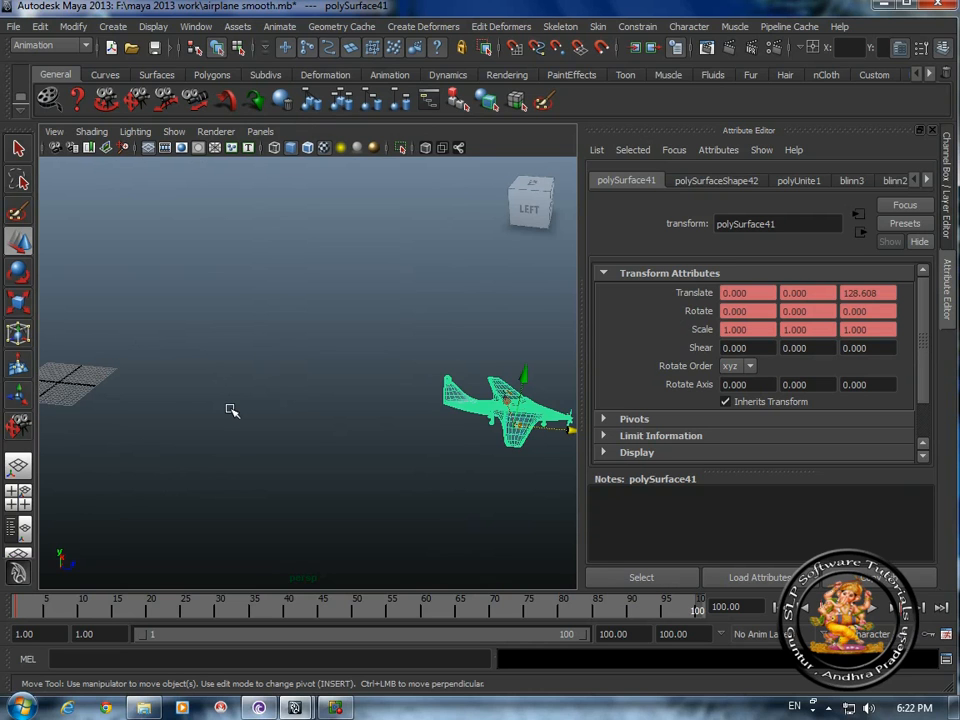
key("s")
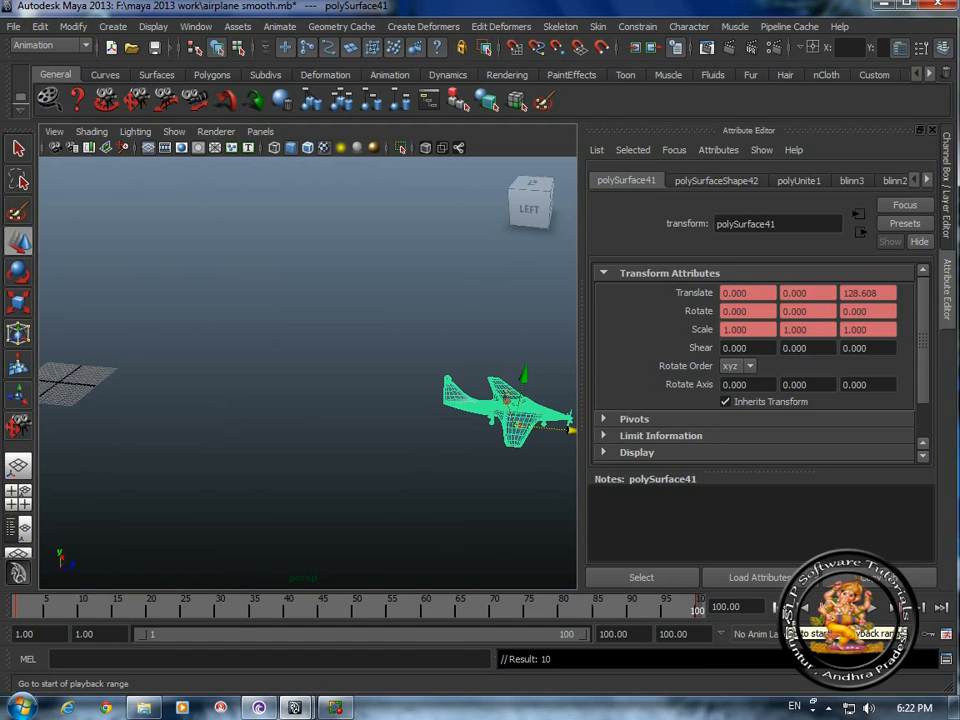
Step: Play the airplane's flight animation from frame 1 and stop the playback
left_click(776, 606)
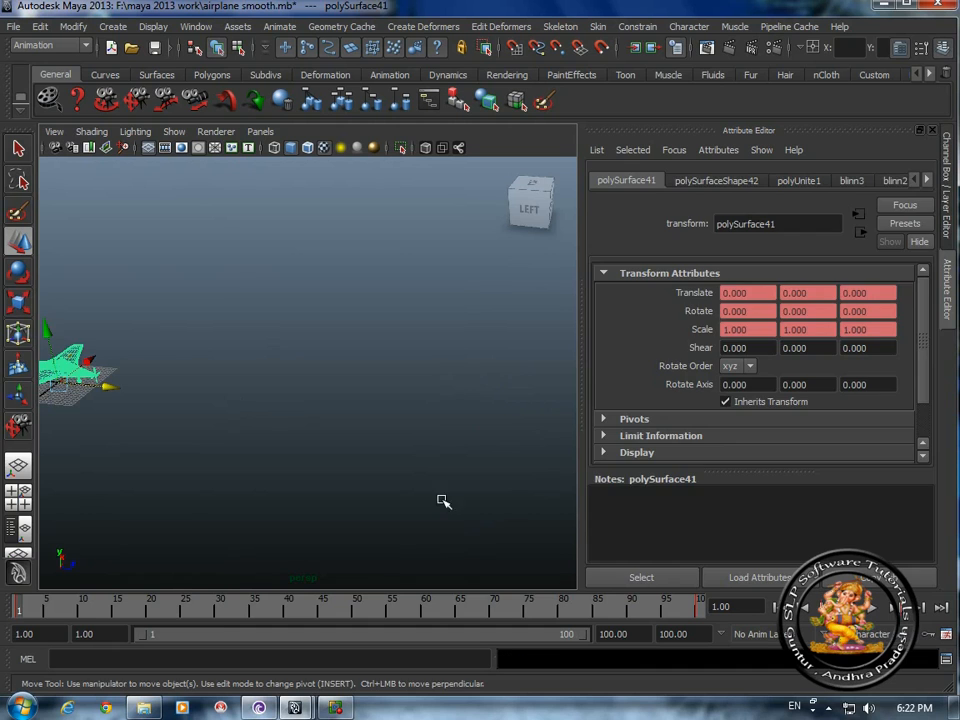
left_click(403, 471)
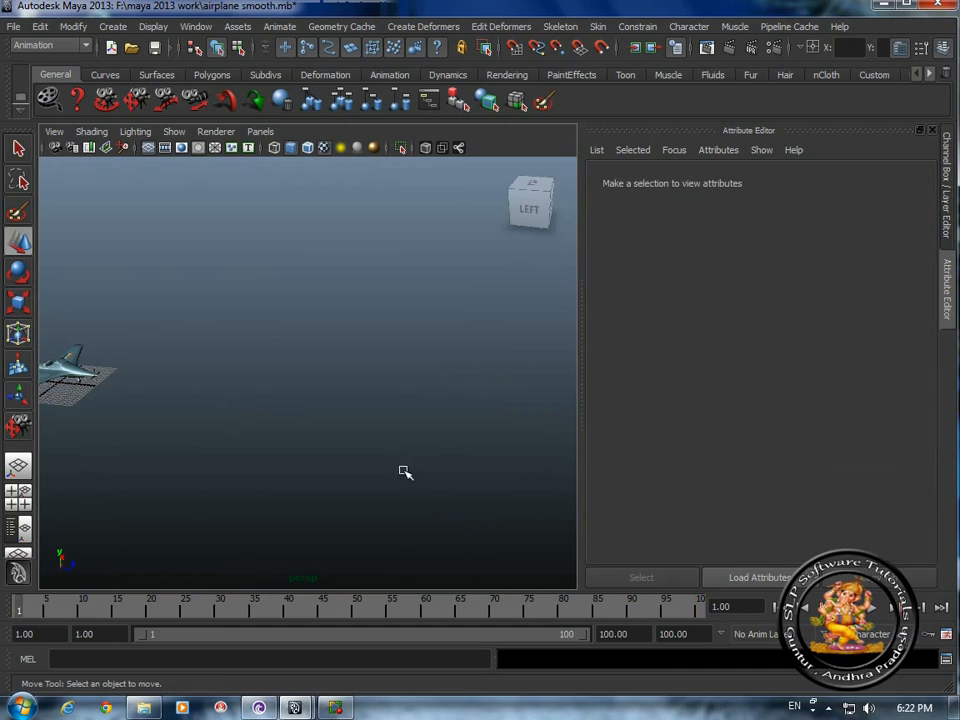
left_click(870, 609)
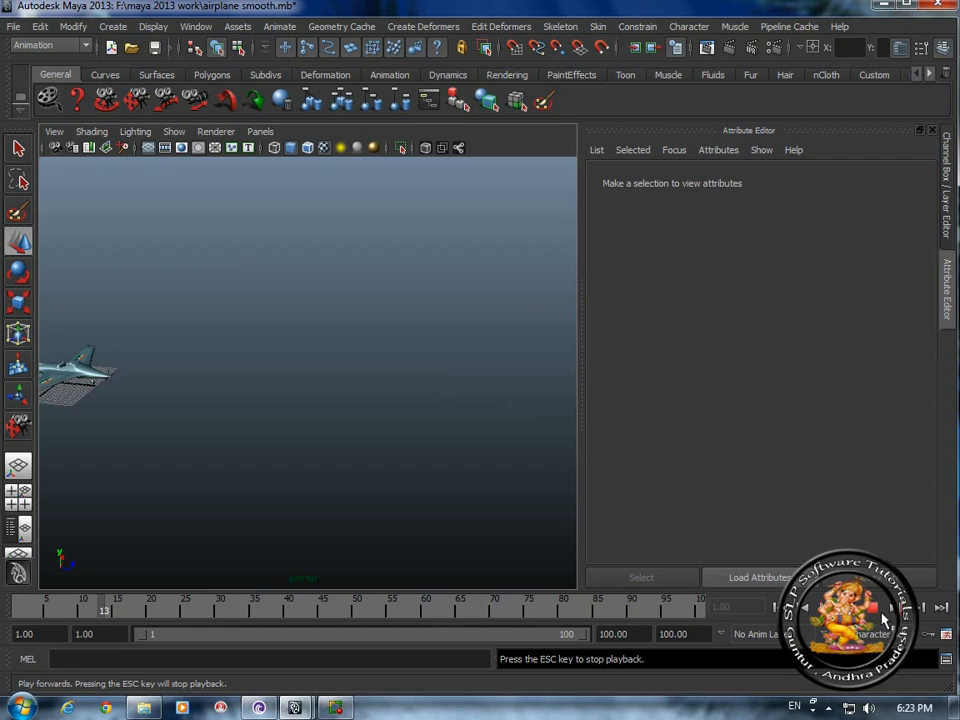
key("Escape")
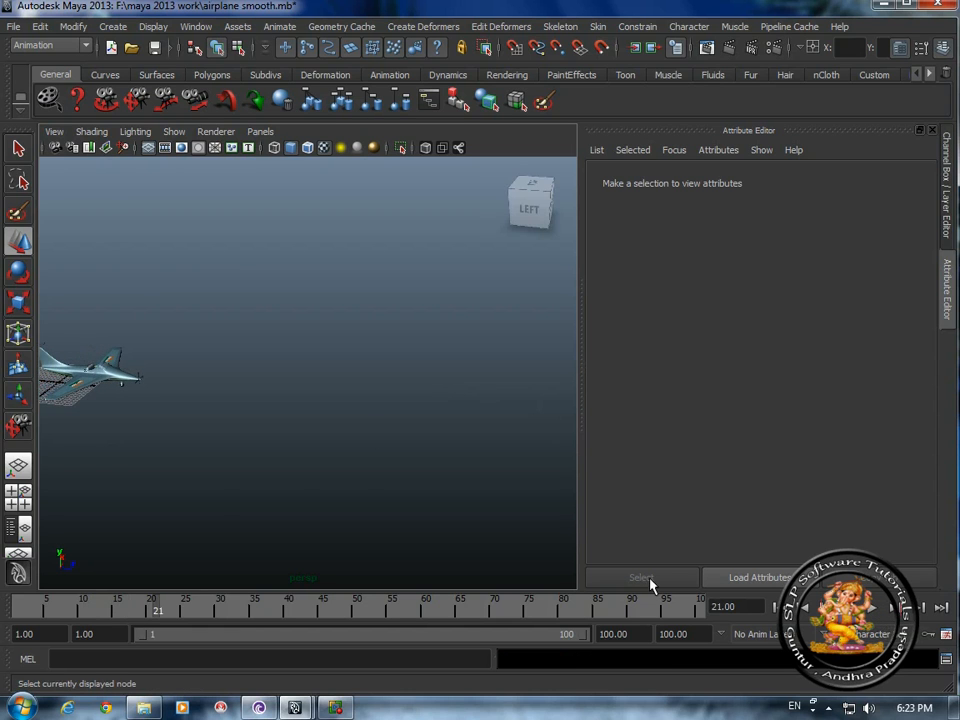
Step: Play the flight animation again from a front view, stop it and return to frame 1
left_click_drag(420, 480, 174, 456, "alt")
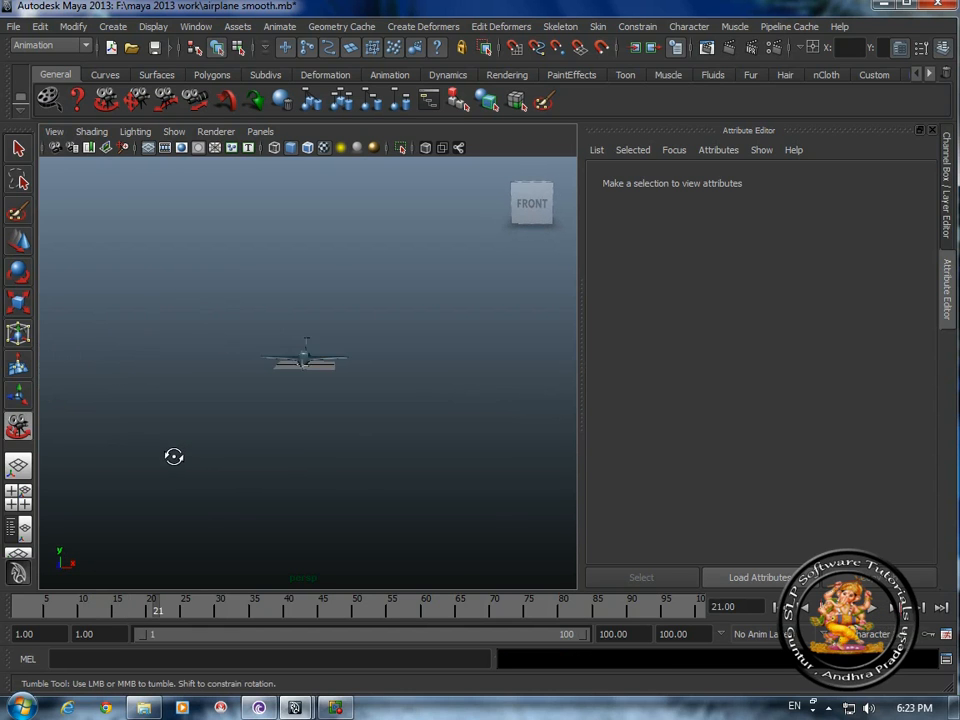
left_click(868, 612)
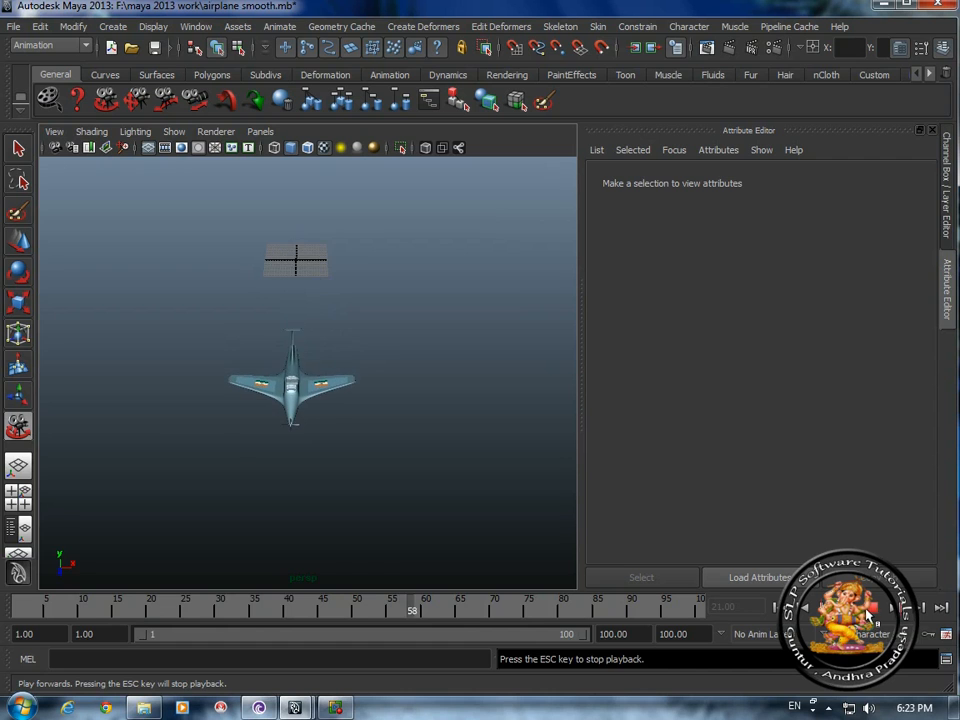
left_click(868, 613)
left_click(778, 608)
Step: Select the airplane, switch to the Polygons menu set and separate its combined mesh into individual pieces
left_click_drag(400, 450, 390, 380, "alt")
middle_click_drag(390, 380, 381, 405, "alt")
scroll(386, 405, "up", 2)
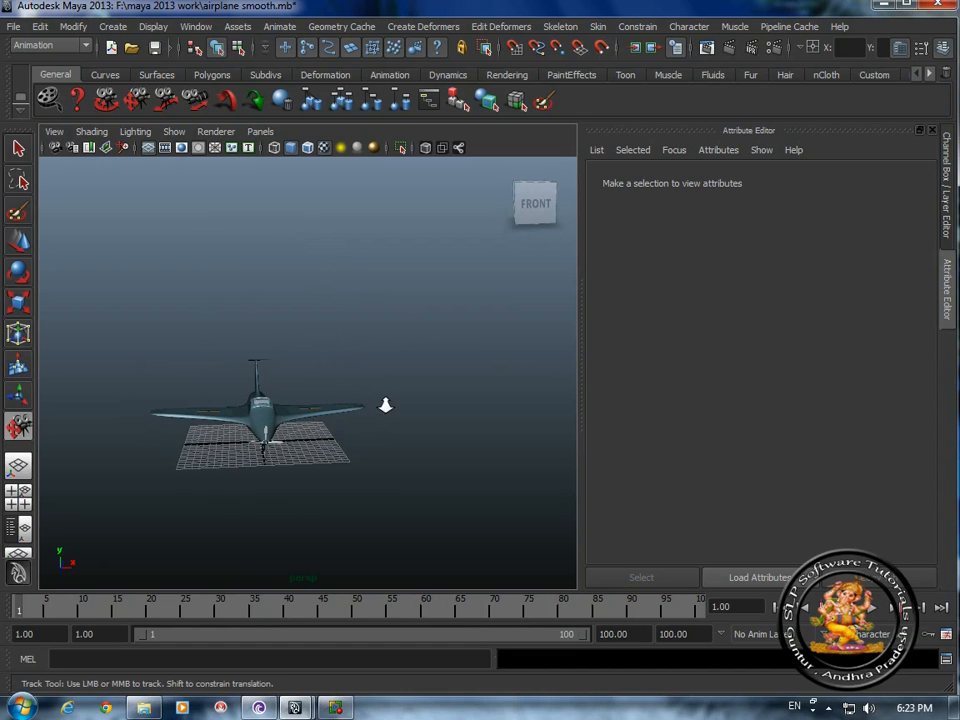
middle_click_drag(272, 450, 413, 385, "alt")
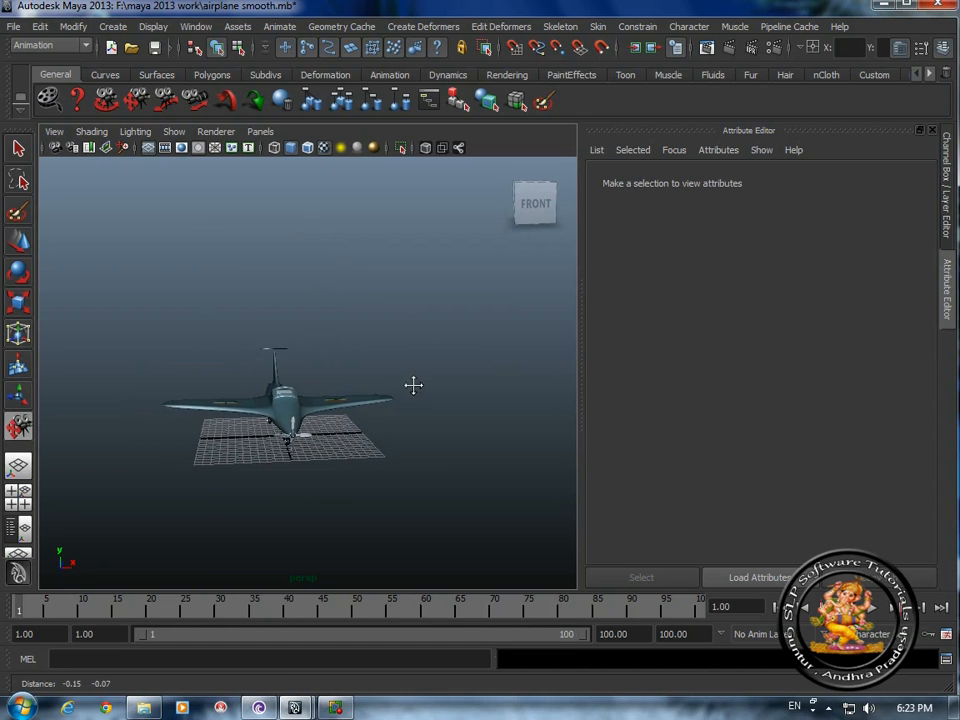
scroll(414, 384, "up", 5)
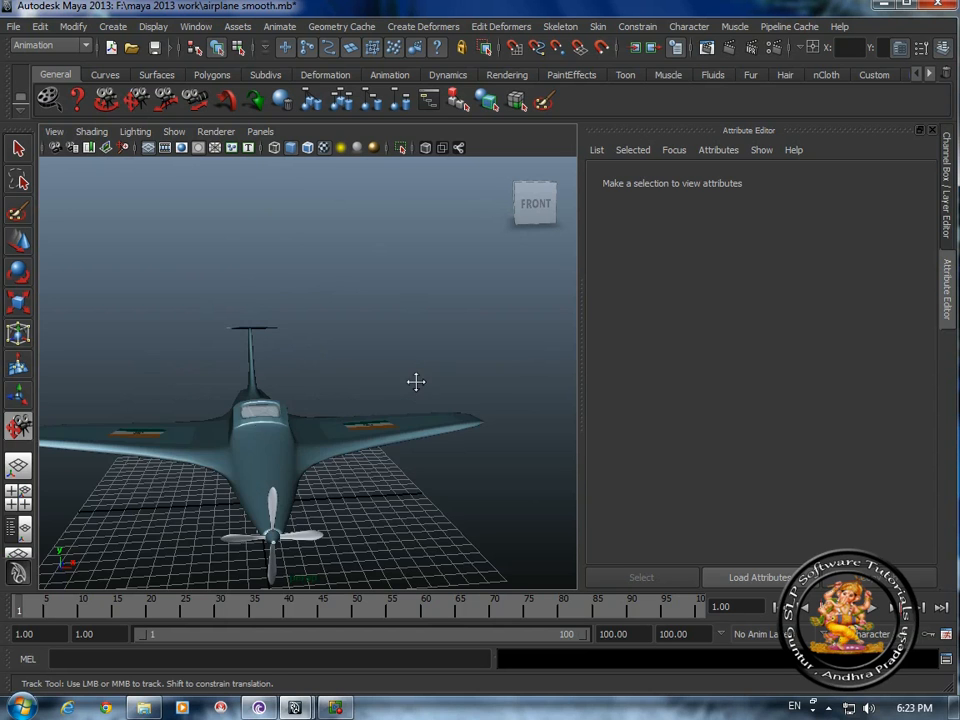
scroll(416, 382, "up", 3)
middle_click_drag(334, 436, 406, 270, "alt")
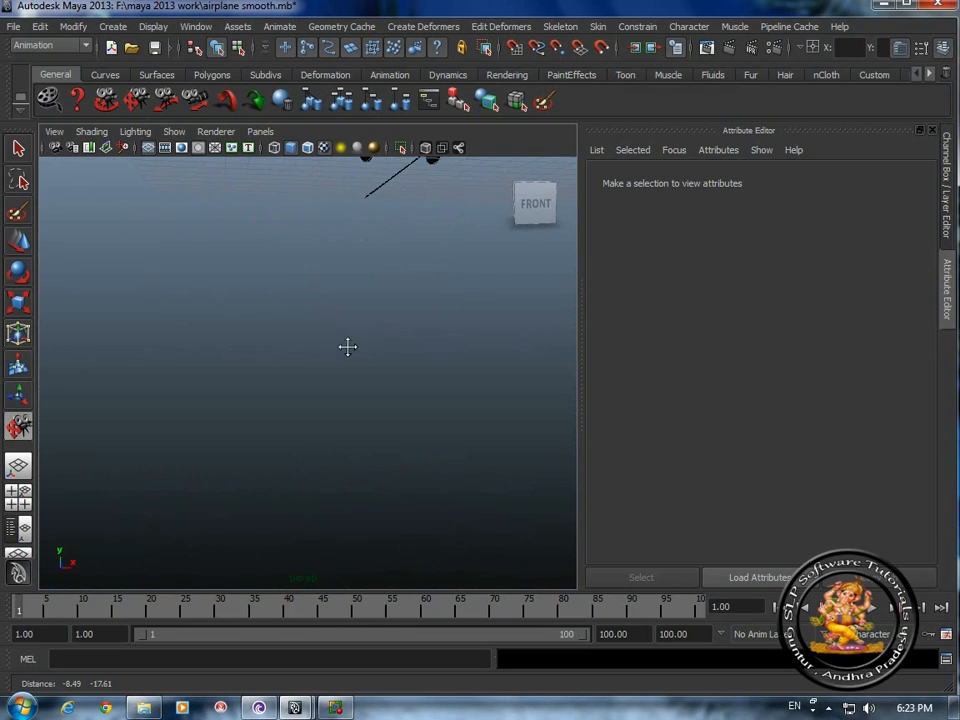
left_click_drag(347, 346, 303, 422, "alt")
scroll(310, 410, "down", 8)
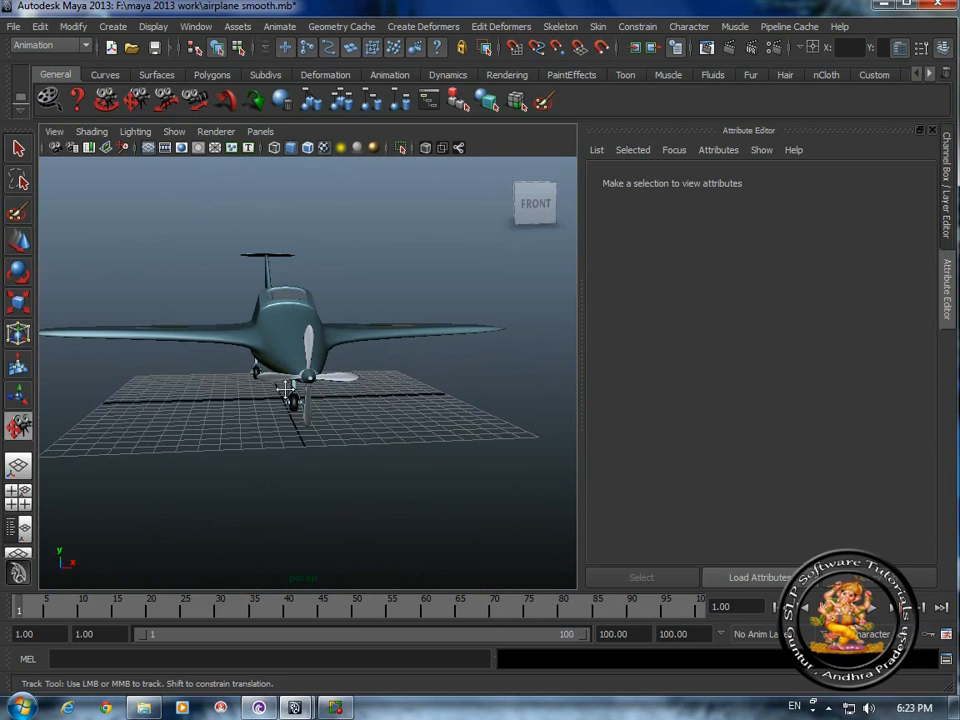
scroll(384, 388, "up", 4)
left_click(18, 148)
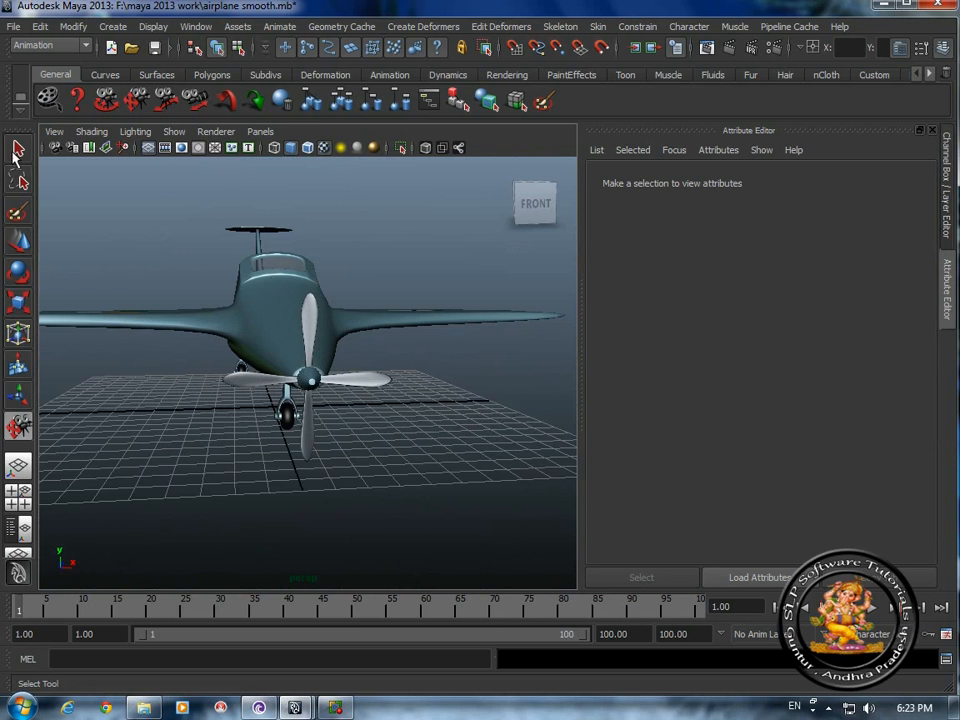
left_click(281, 313)
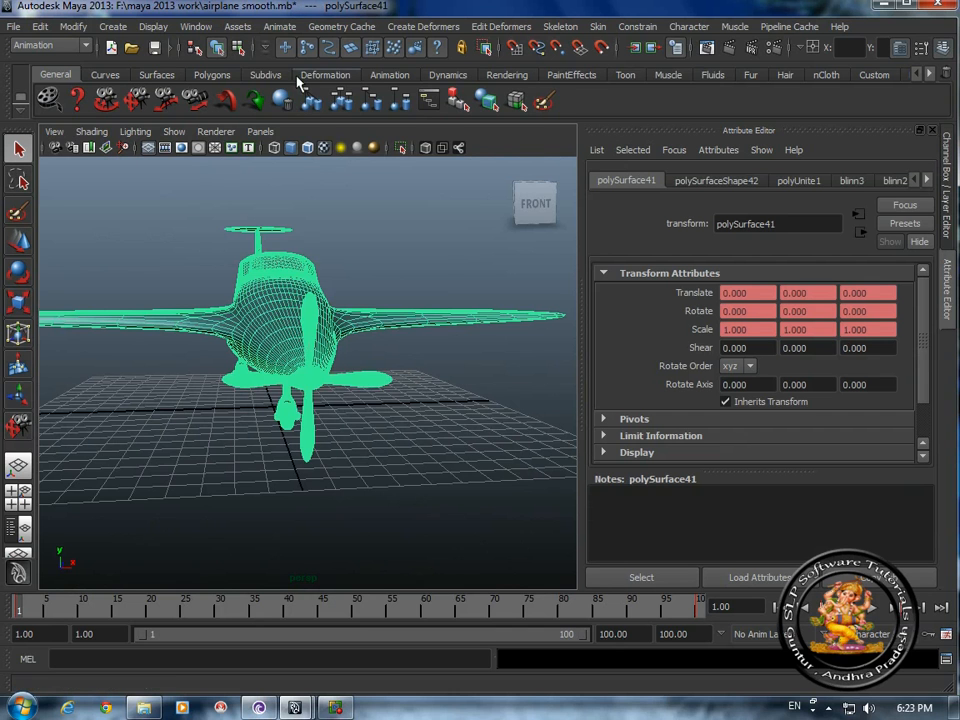
left_click(279, 26)
left_click(60, 45)
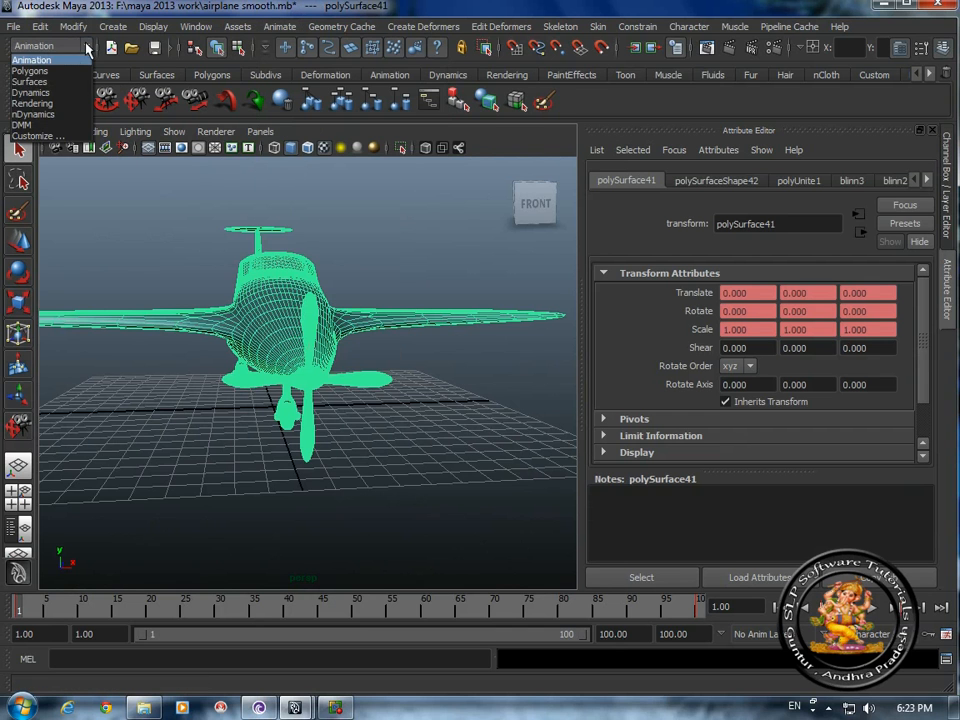
left_click(40, 68)
left_click(310, 26)
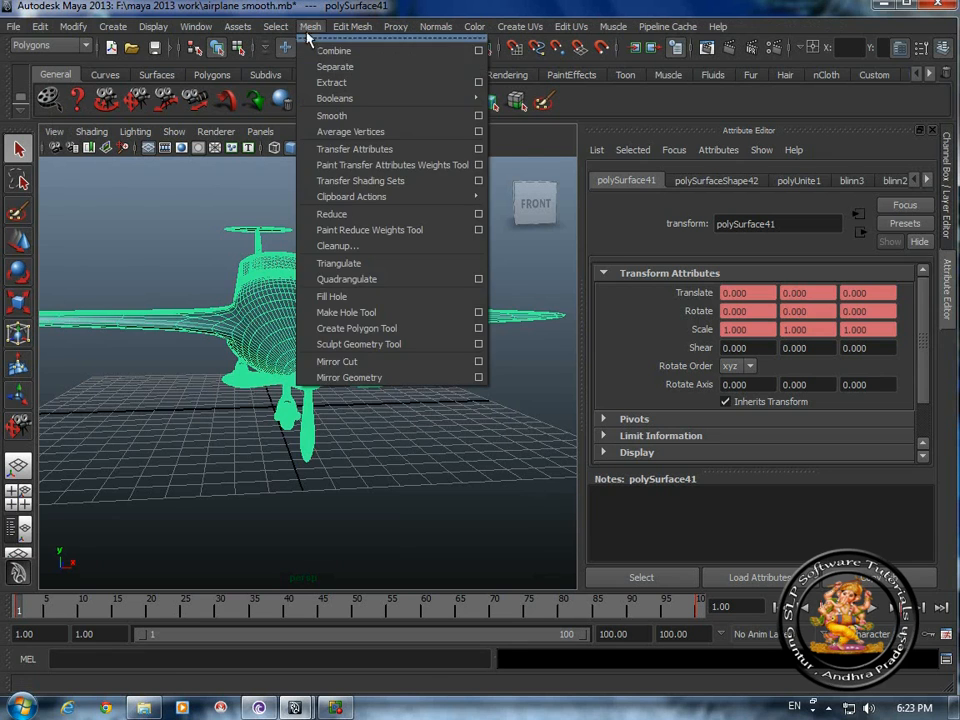
left_click(325, 63)
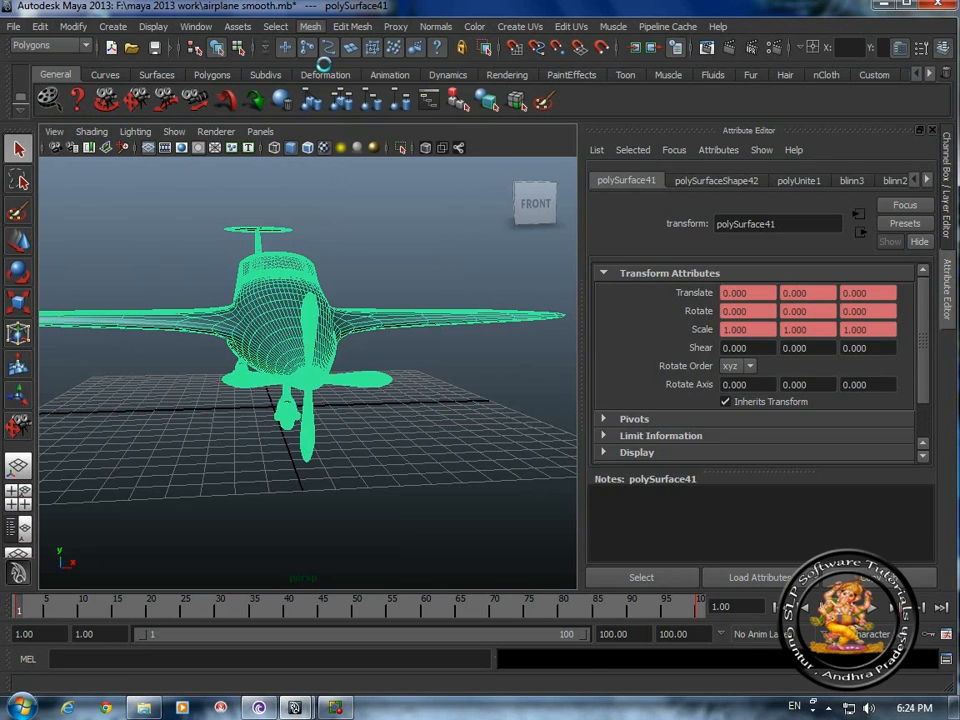
Step: Select the vertical and horizontal propeller blade pieces and combine them into one mesh
left_click(395, 257)
left_click(315, 342)
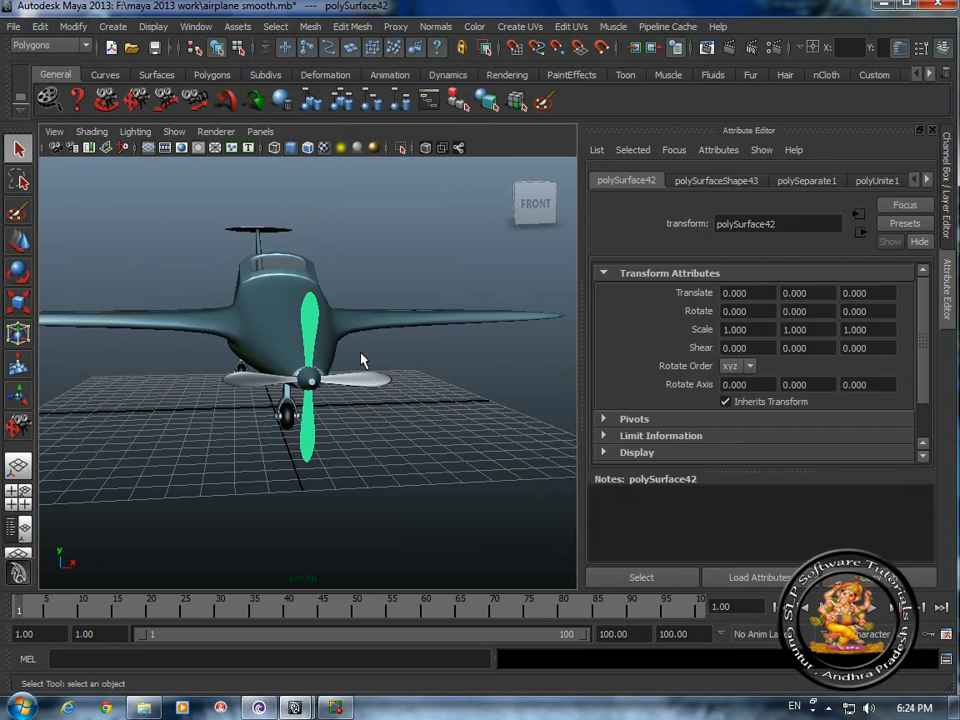
left_click(361, 377)
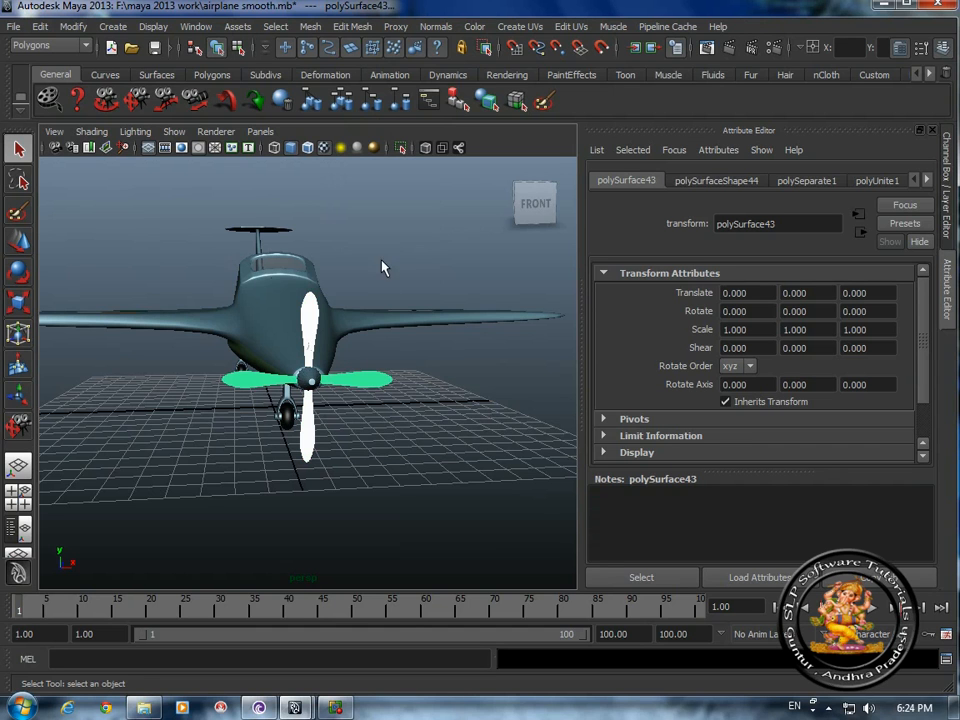
left_click(310, 26)
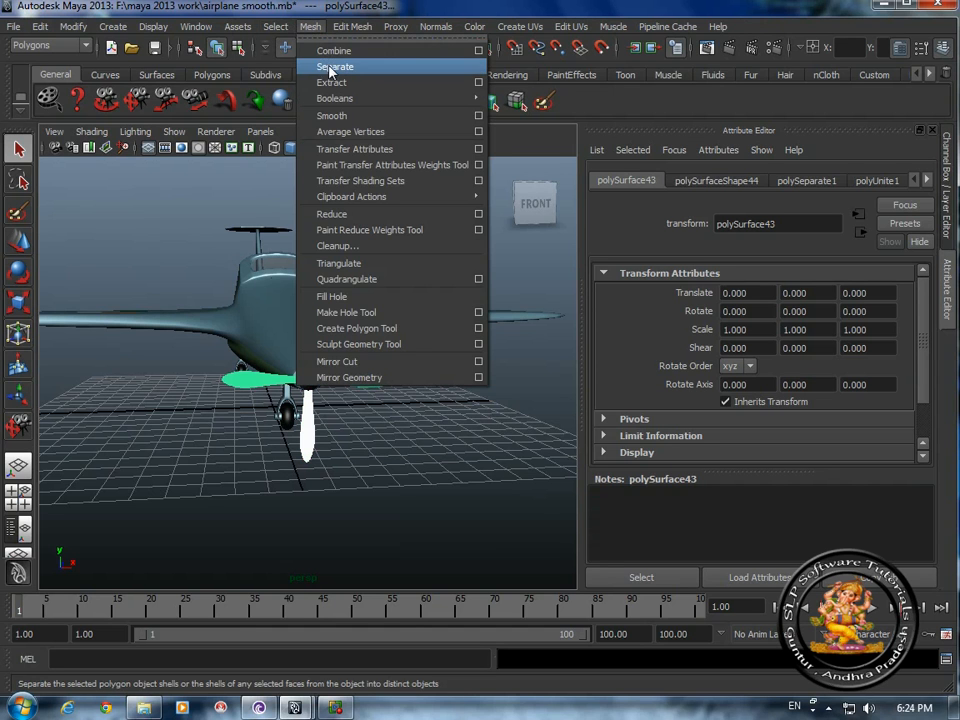
left_click(334, 50)
left_click(422, 390)
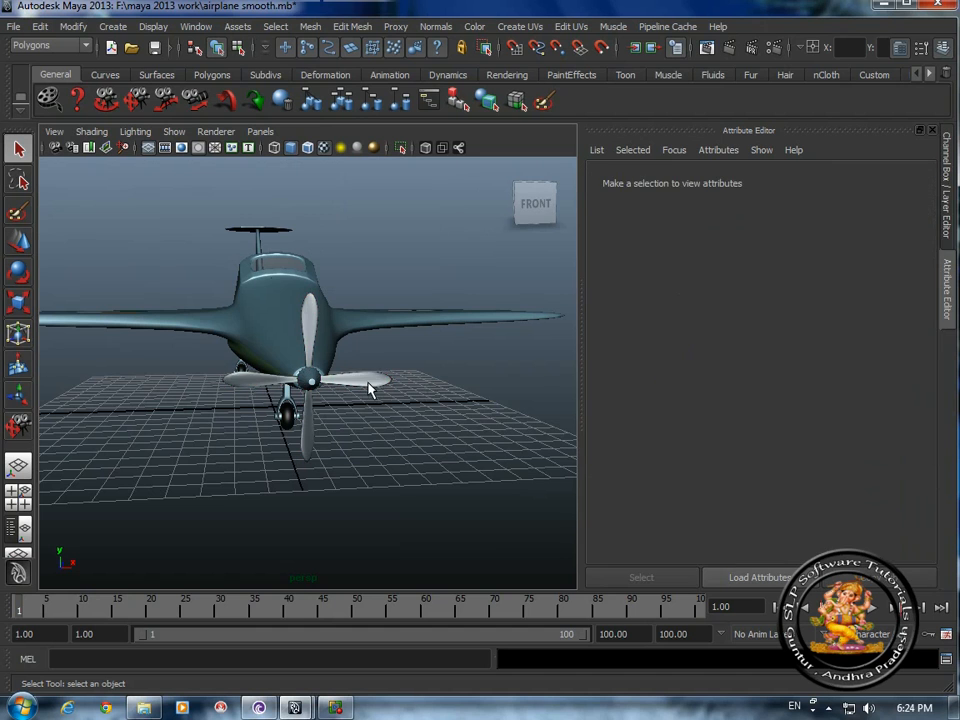
Step: Select the combined propeller, set a keyframe on it at frame 1 and move to frame 4
left_click(360, 382)
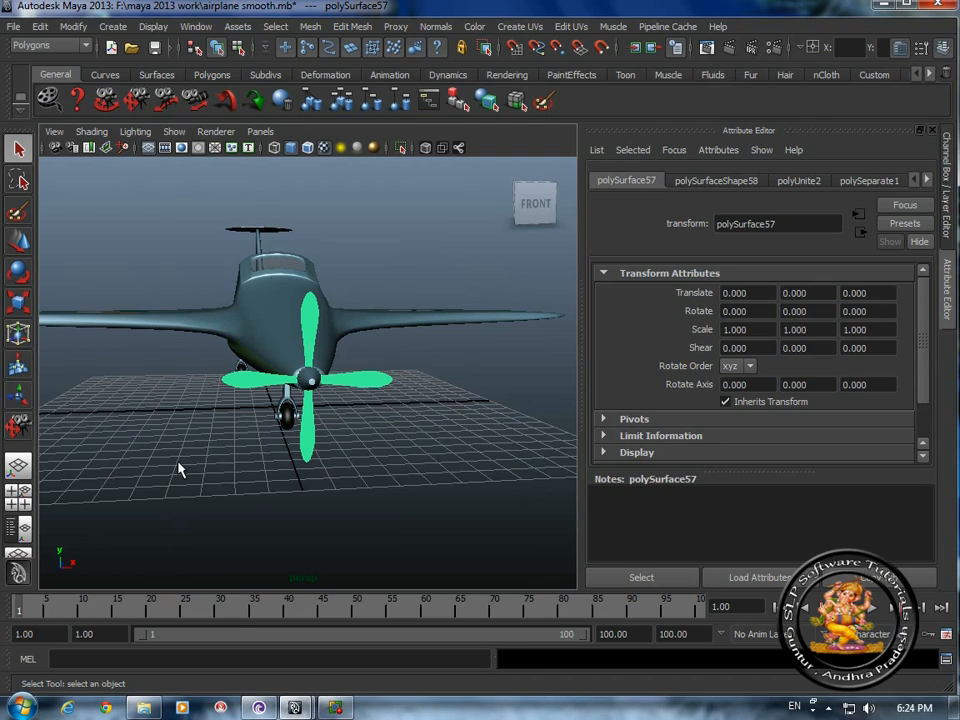
key("s")
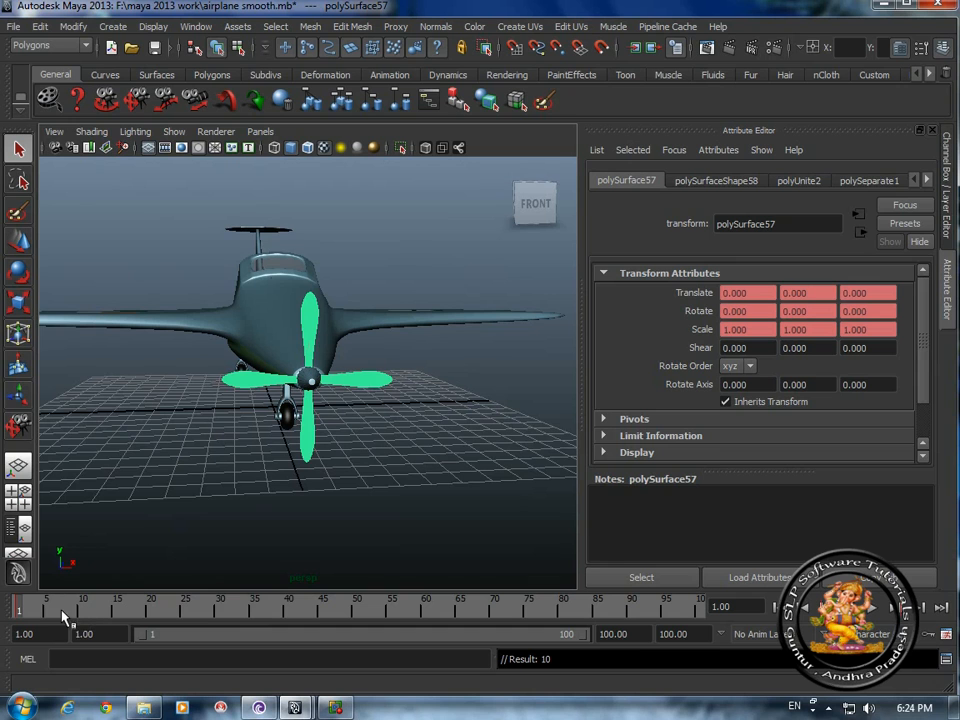
left_click(33, 610)
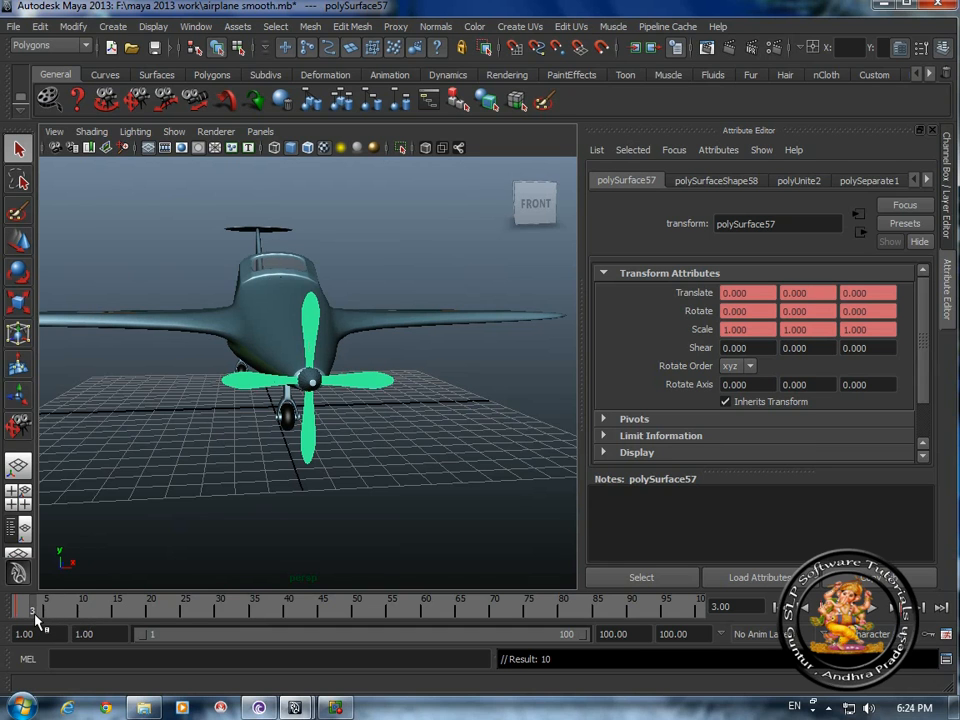
left_click(39, 612)
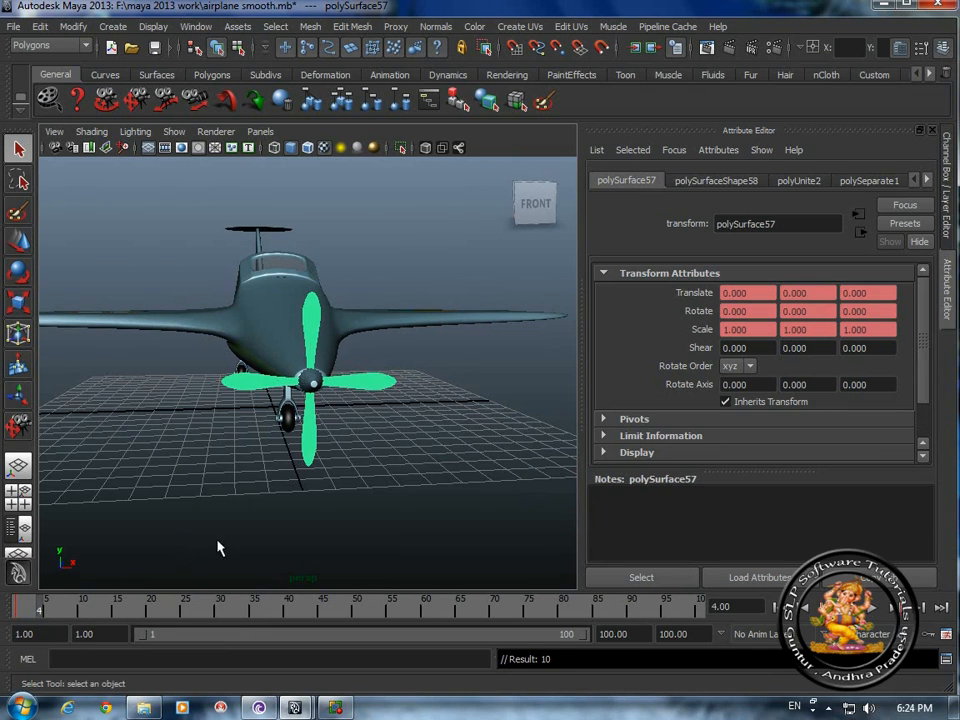
Step: Activate the Rotate tool, show the Channel Box and center the propeller's pivot
key("e")
key("ctrl+a")
left_click(72, 26)
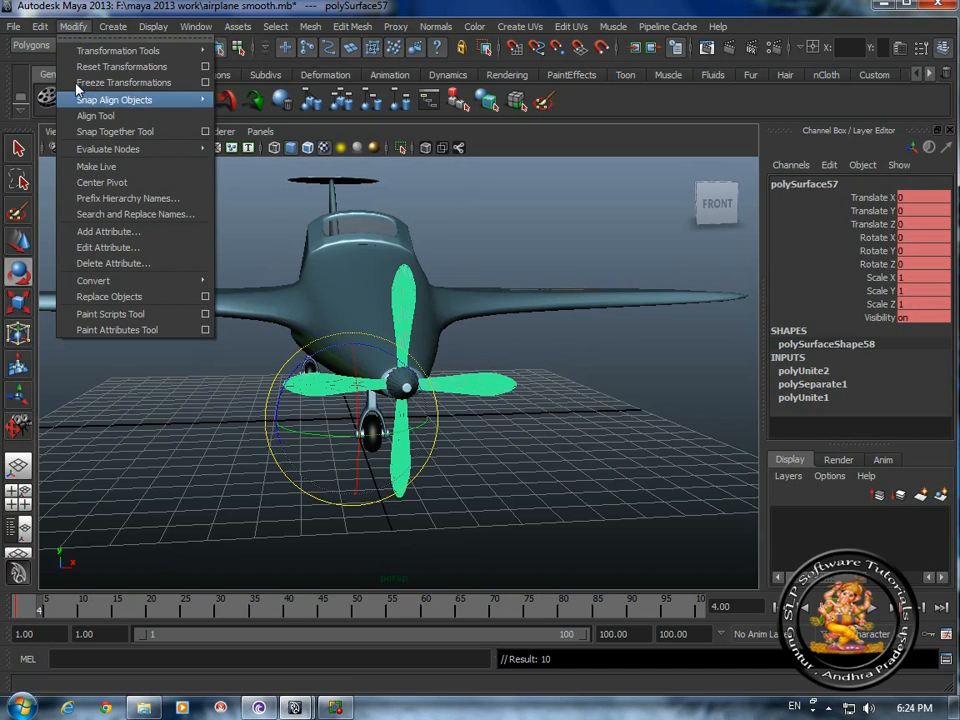
left_click(100, 182)
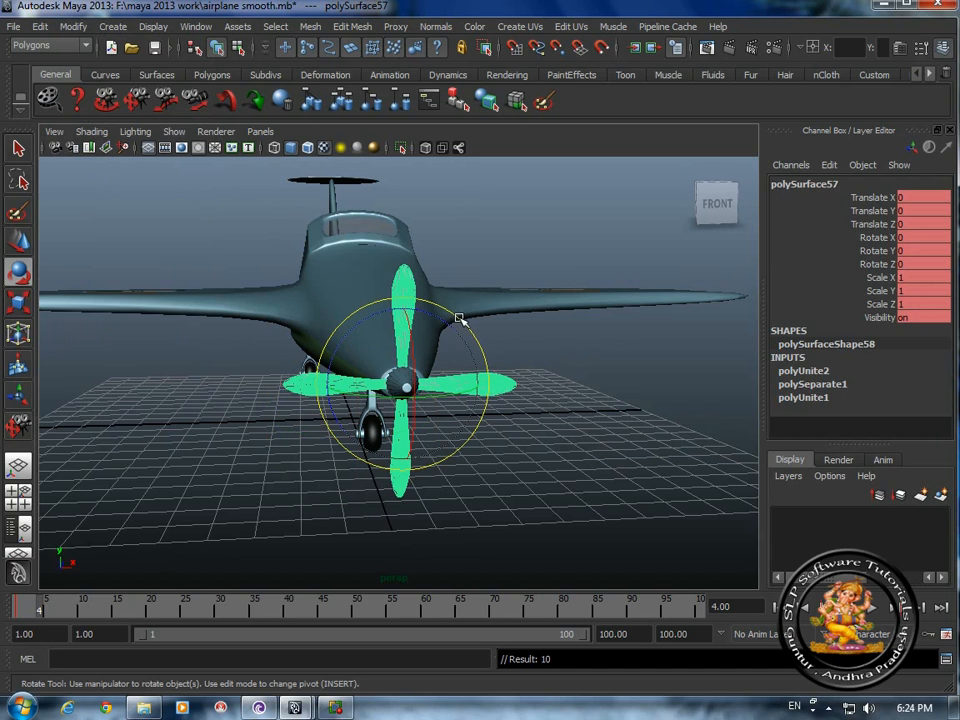
Step: Undo a trial freehand rotation of the propeller and key its Rotate Z at 90 on frame 4
left_click_drag(462, 320, 482, 338)
key("ctrl+z")
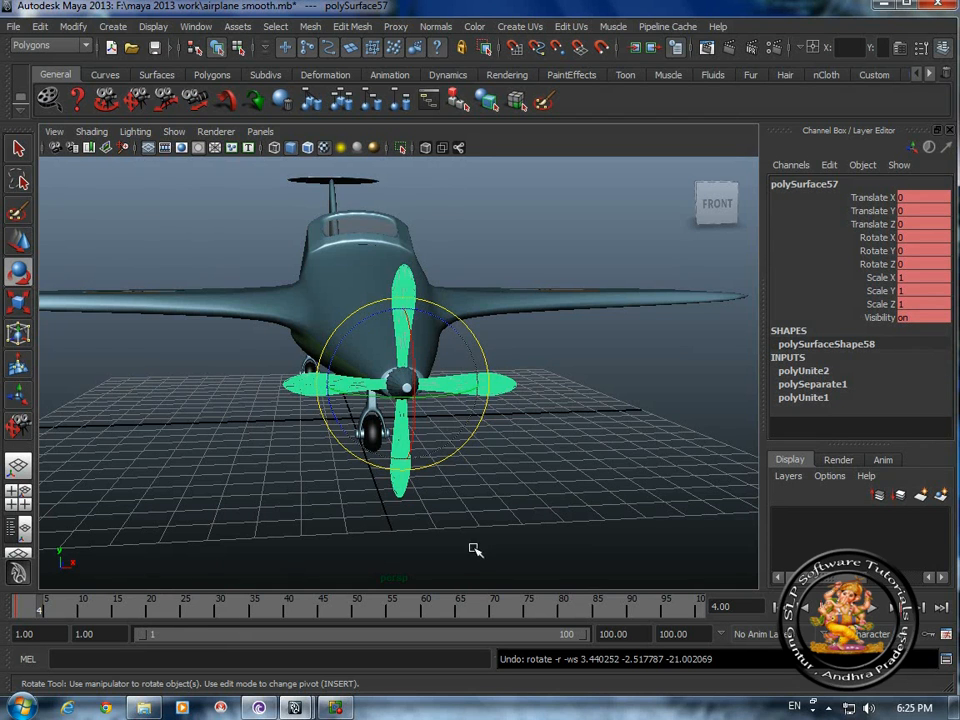
left_click(922, 264)
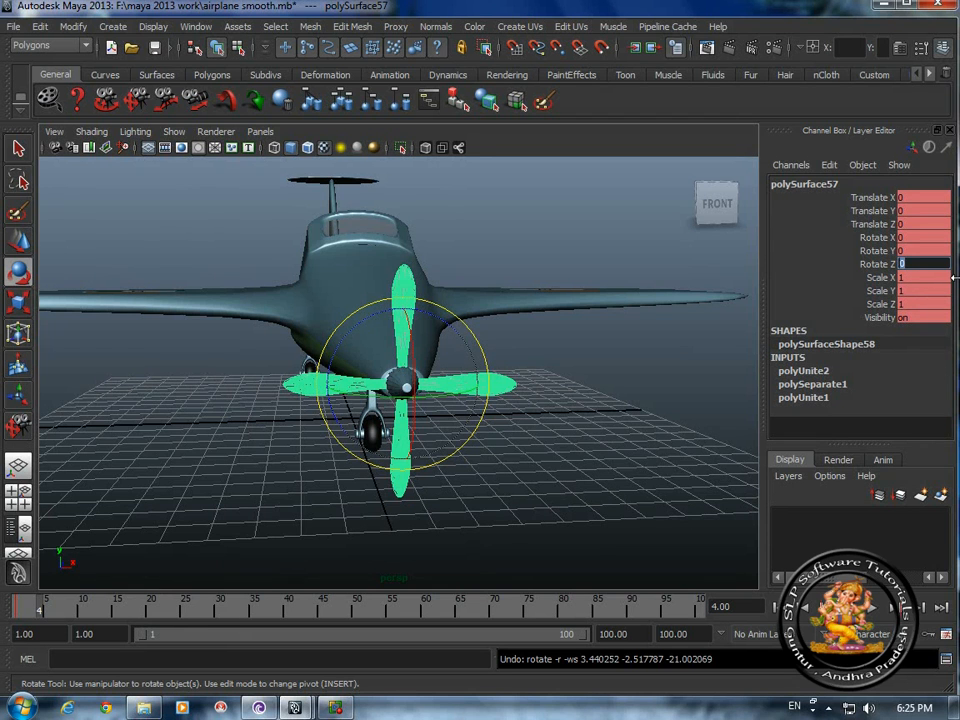
type("90")
key("Return")
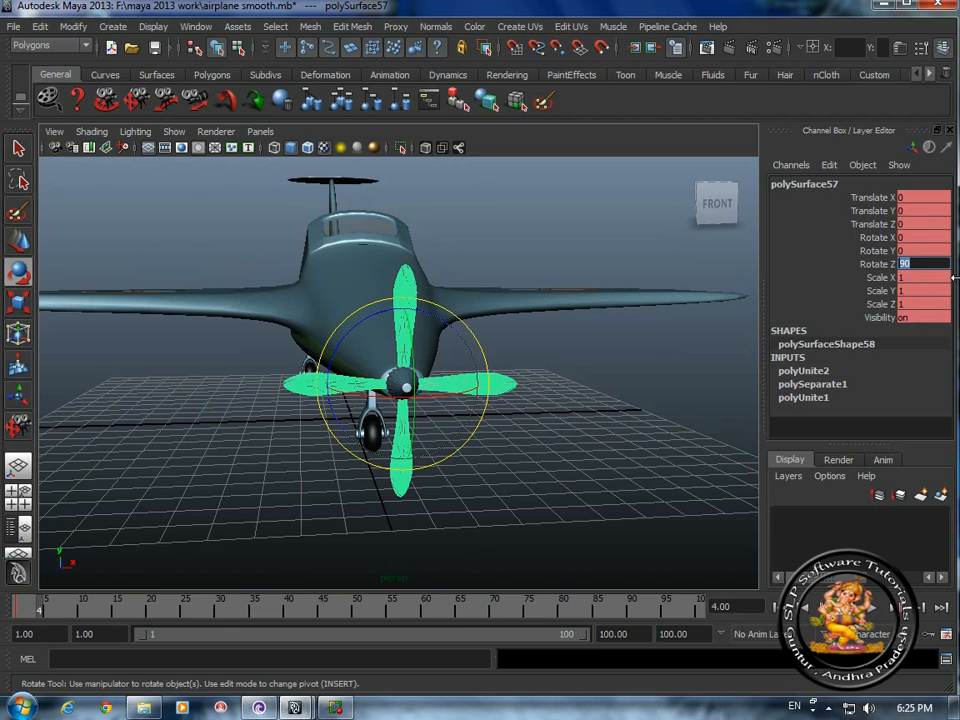
left_click(570, 465)
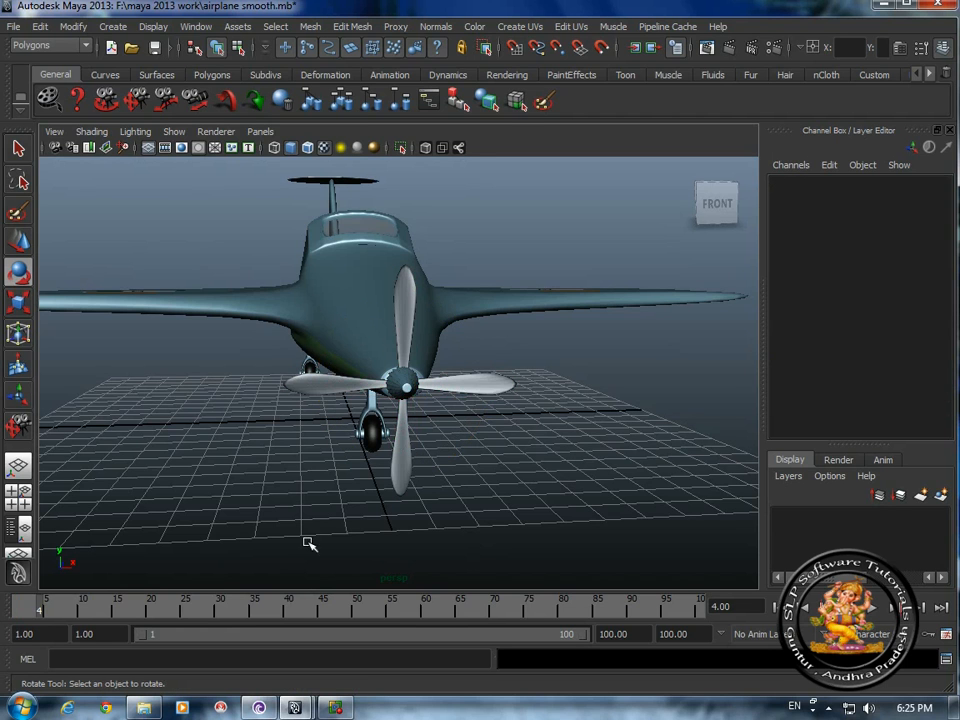
Step: Select the propeller again, scrub the timeline to check its rotation keys and return to frame 1
left_click(484, 381)
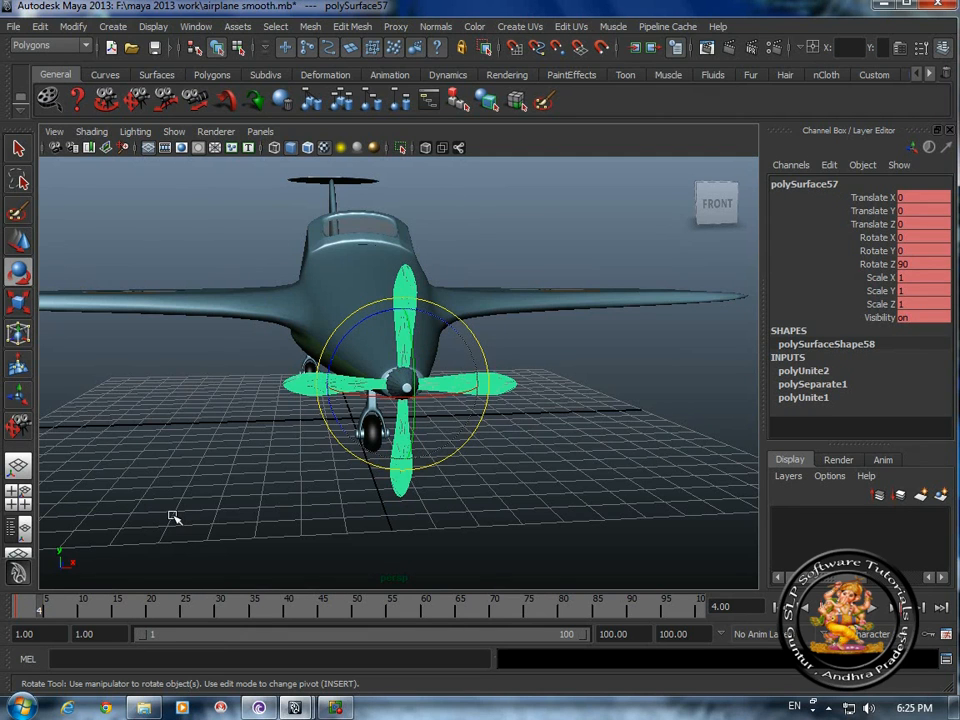
left_click(71, 603)
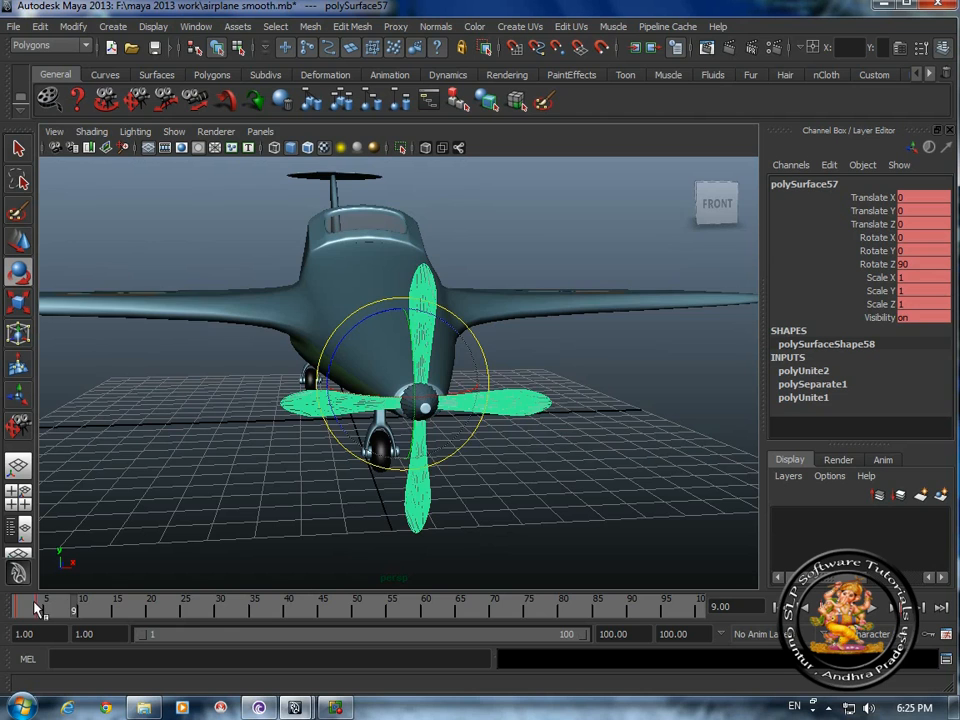
mouse_move(34, 604)
left_mouse_down()
mouse_move(7, 605)
mouse_move(58, 611)
mouse_move(6, 615)
mouse_move(64, 617)
mouse_move(17, 619)
mouse_move(47, 621)
mouse_move(40, 617)
left_mouse_up()
key("e")
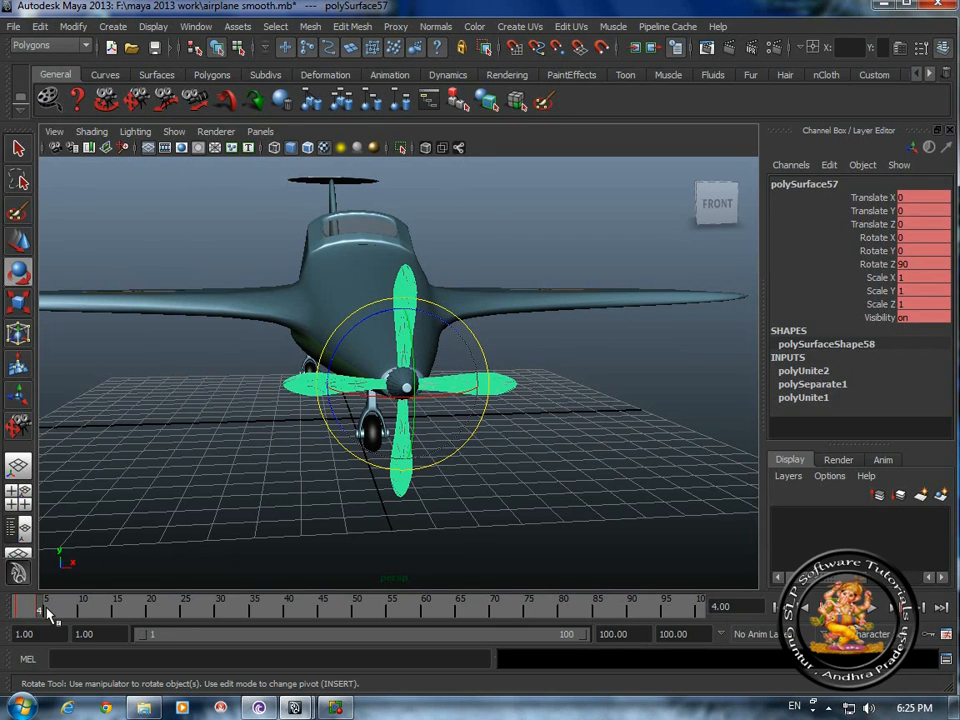
left_click_drag(26, 614, 17, 614)
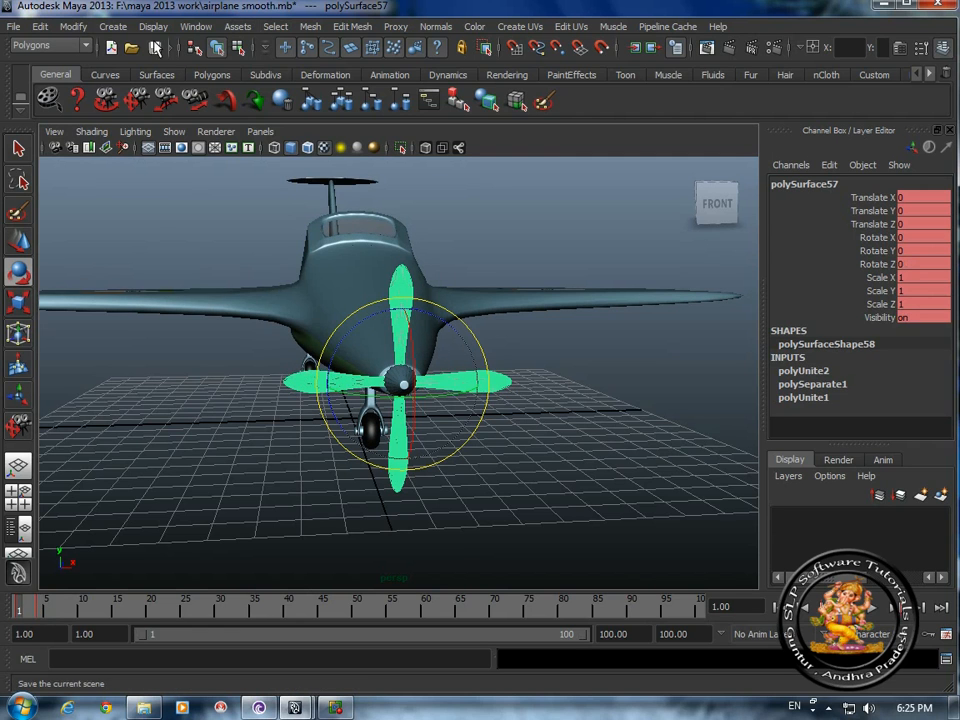
Step: Open the Graph Editor beside the propeller and show only its Rotate Z curve
left_click(196, 27)
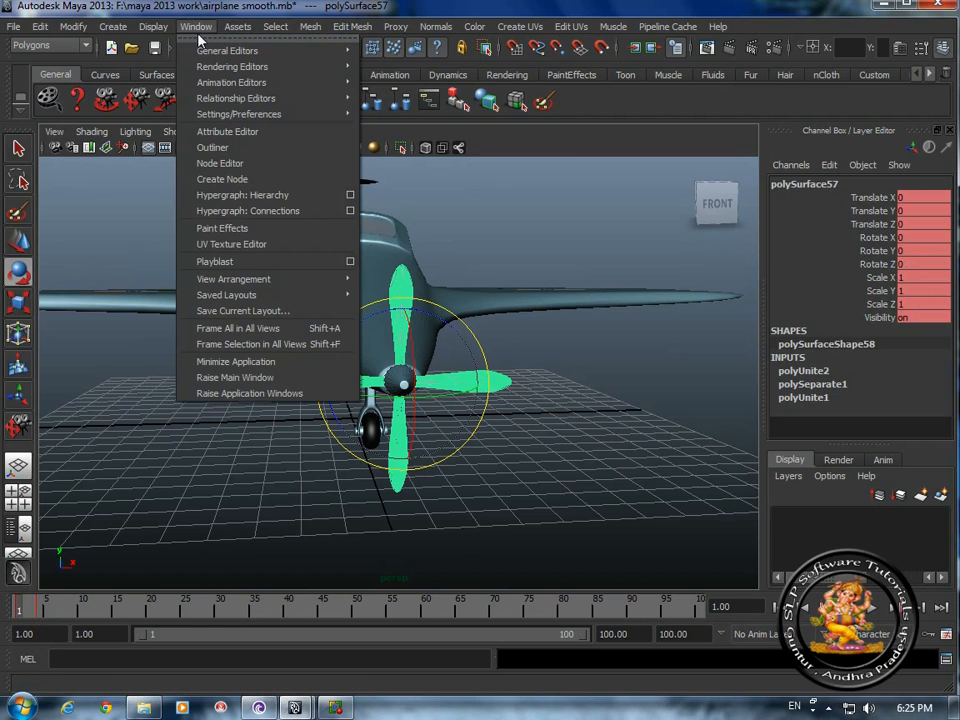
mouse_move(208, 68)
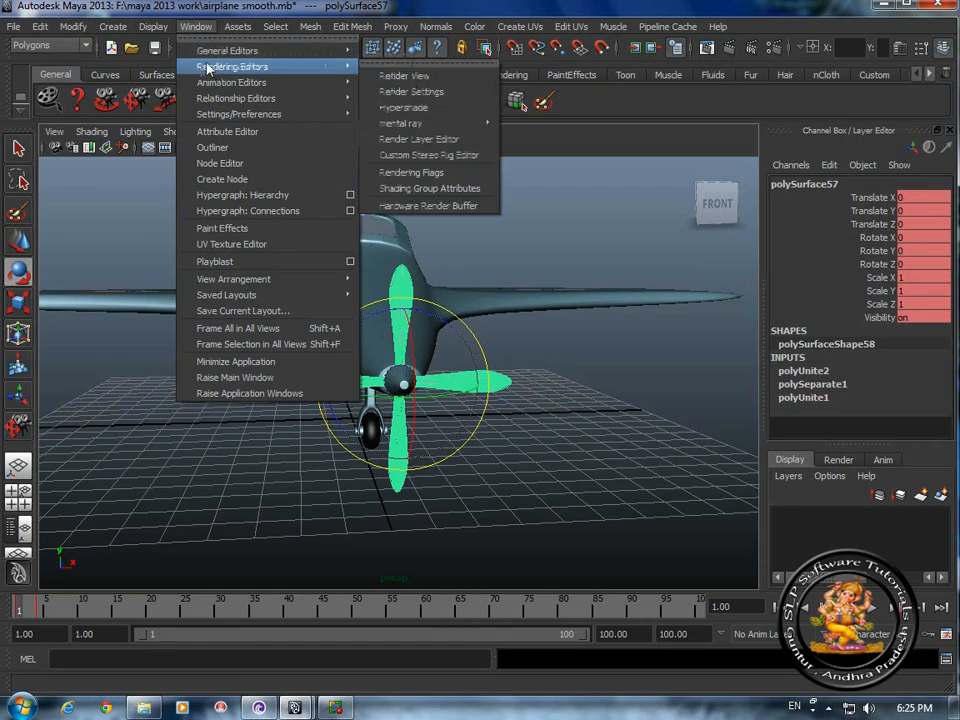
mouse_move(230, 83)
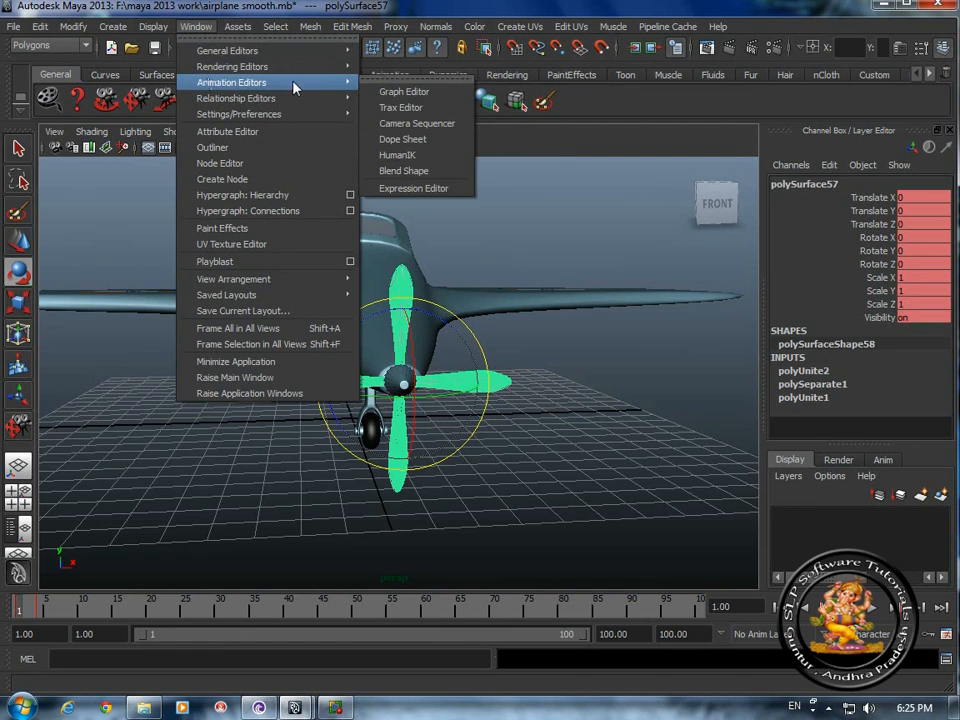
left_click(405, 92)
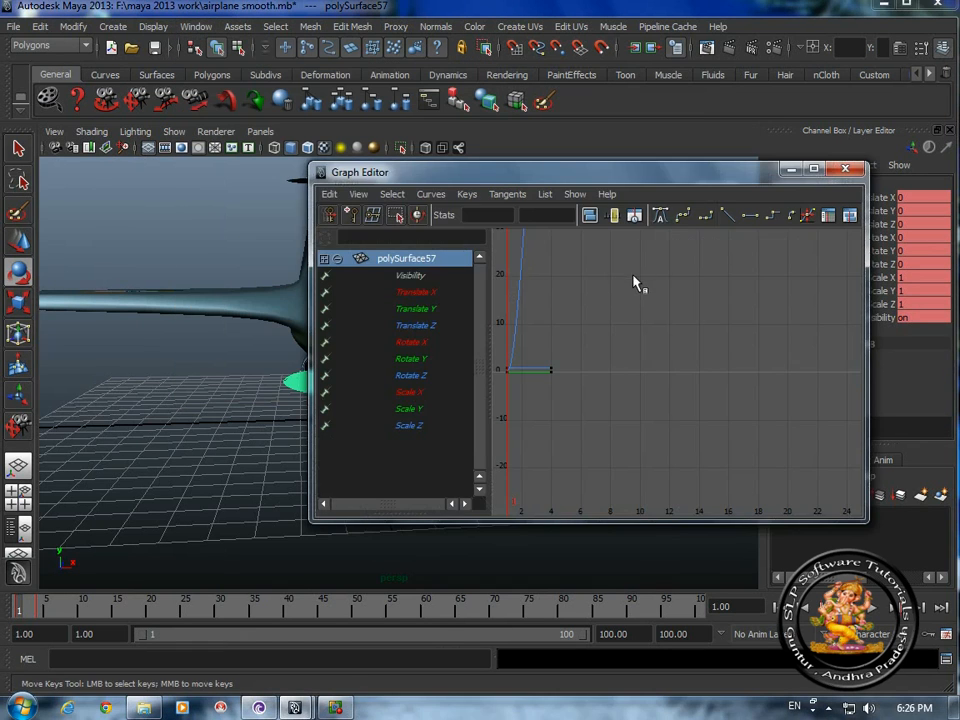
left_click_drag(626, 180, 796, 186)
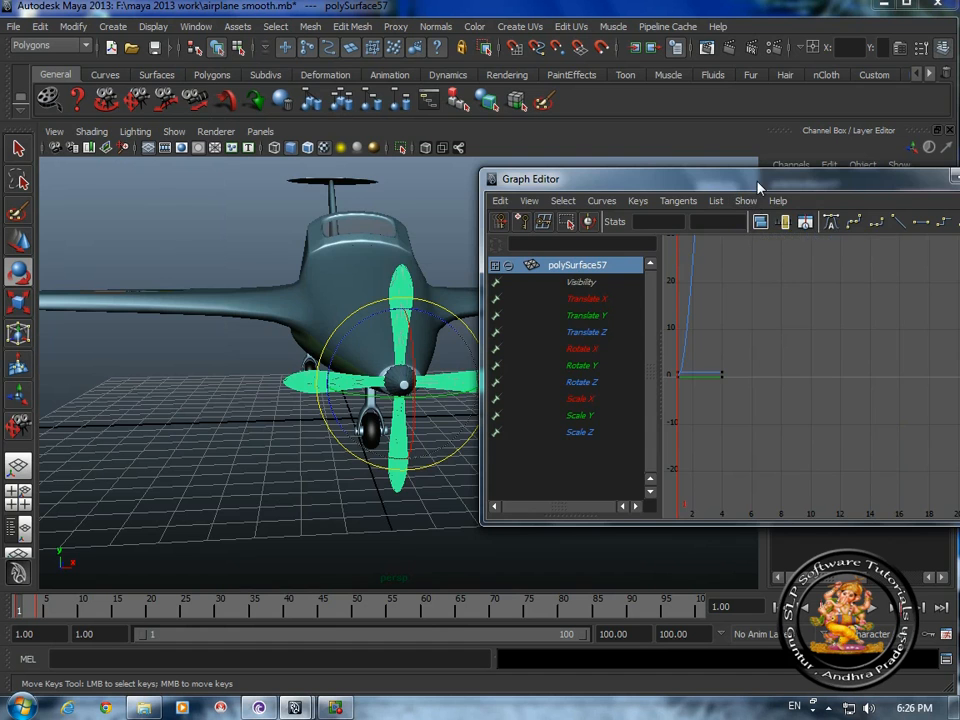
left_click_drag(755, 187, 716, 184)
left_click(543, 383)
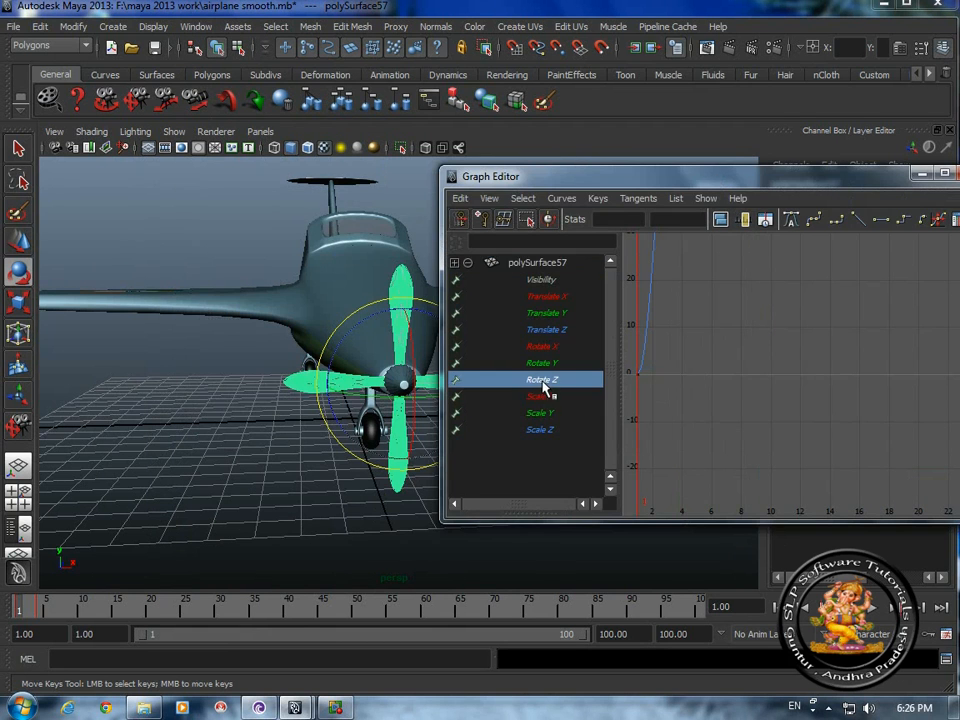
Step: Set the Post Infinity of the propeller's Rotate Z curve to Cycle
left_click(562, 199)
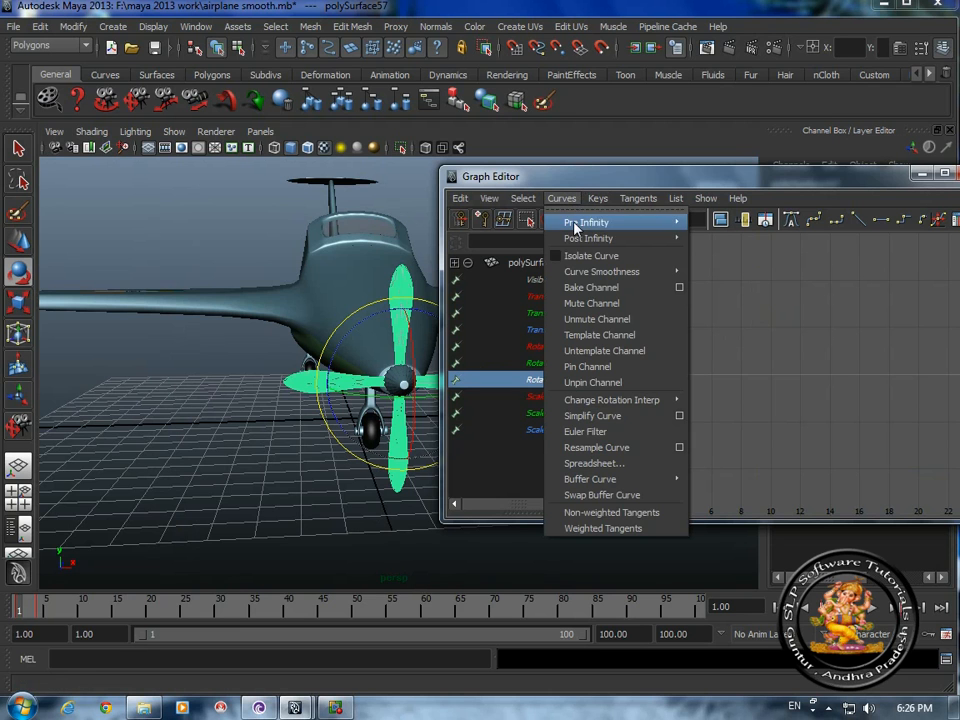
mouse_move(587, 242)
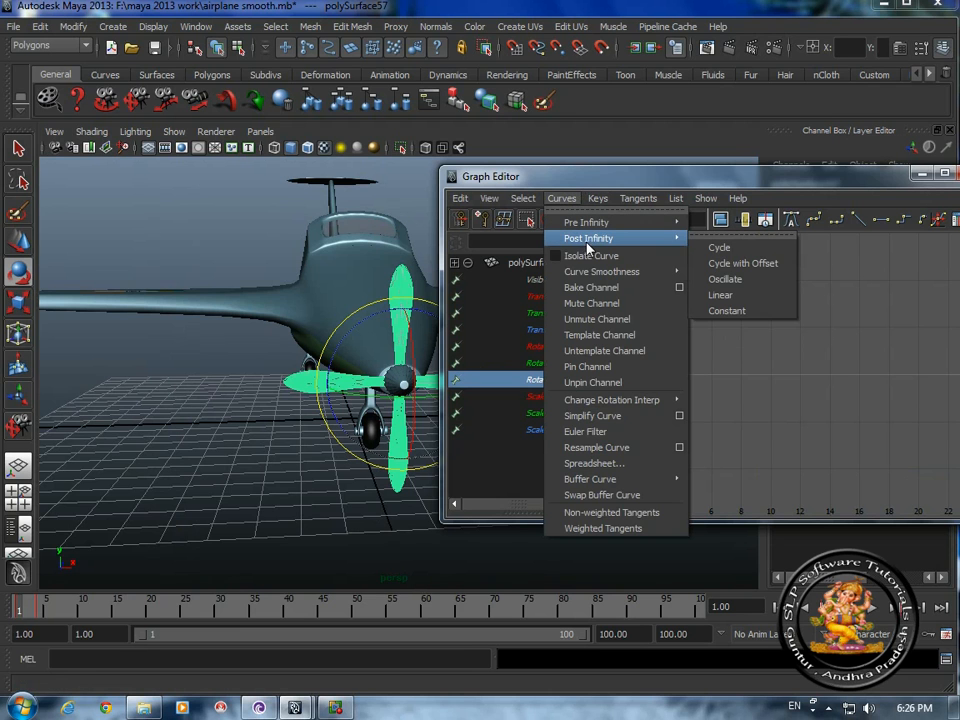
left_click(722, 249)
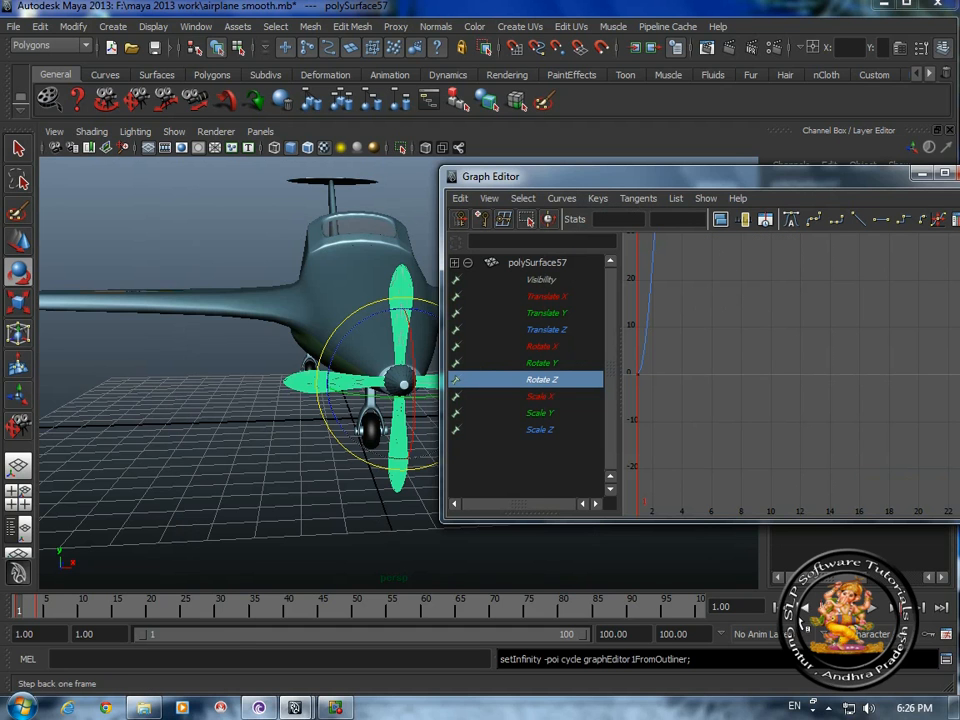
Step: Play the animation briefly to check the spinning propeller, stop it and clear the Graph Editor from the view
left_click(873, 610)
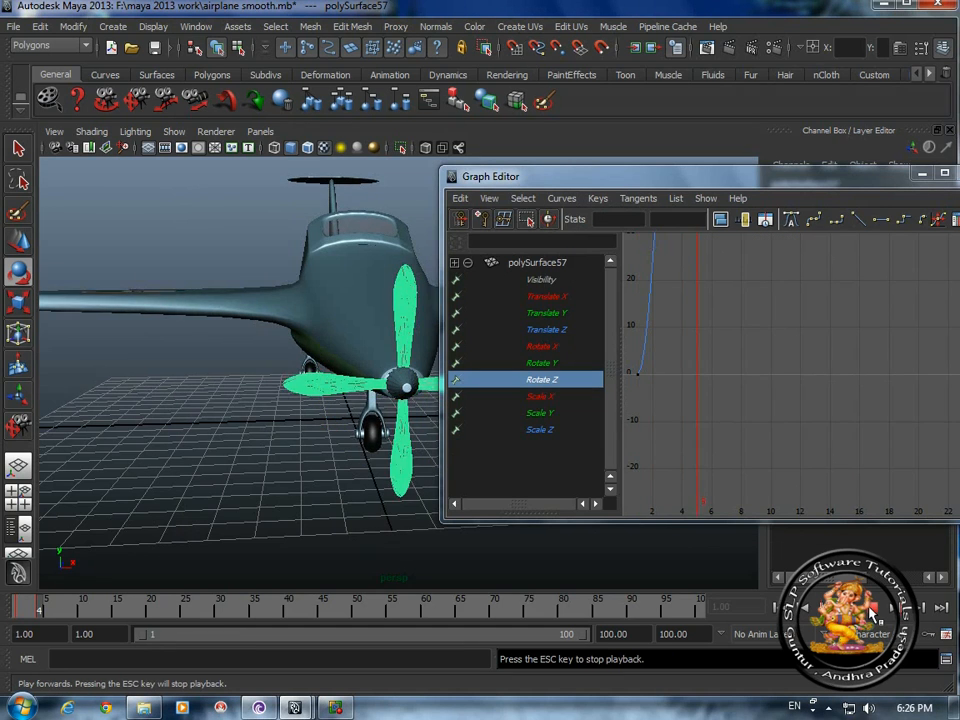
left_click(873, 610)
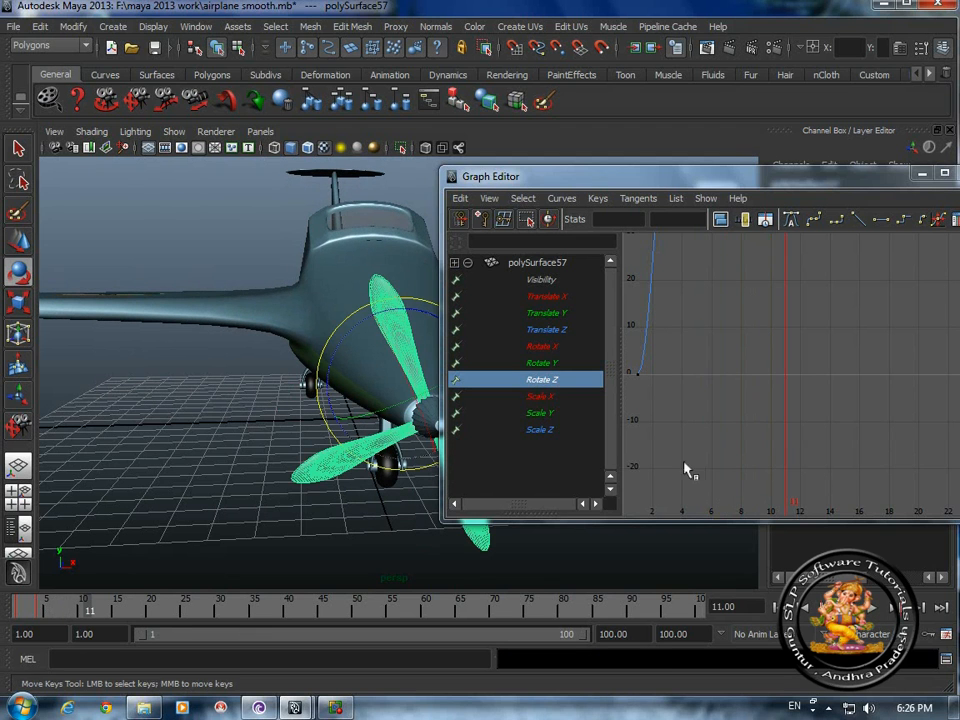
left_click_drag(800, 177, 582, 147)
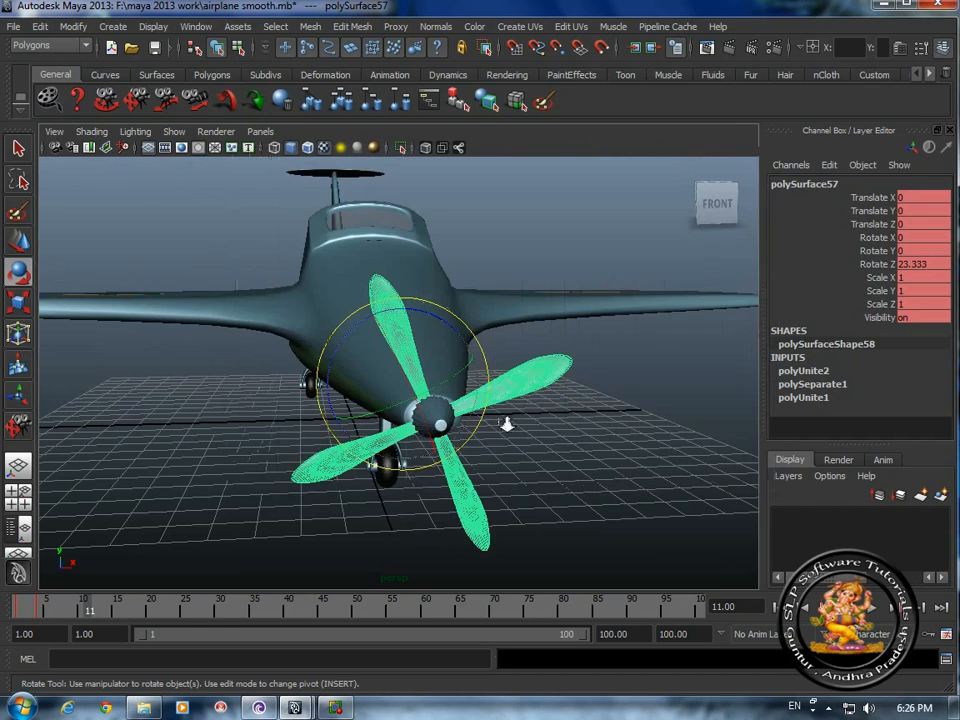
Step: Deselect the propeller, play the full flight animation from frame 1 with the whole airplane in view, stop it and rewind to frame 1
scroll(508, 425, "down", 6)
scroll(508, 427, "down", 2)
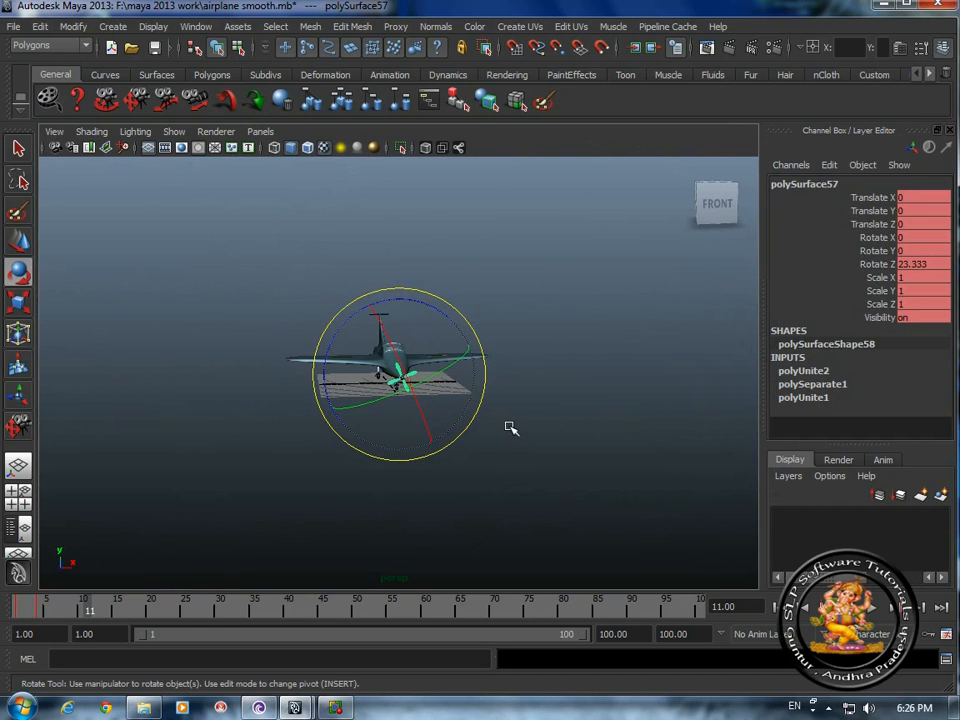
left_click(615, 465)
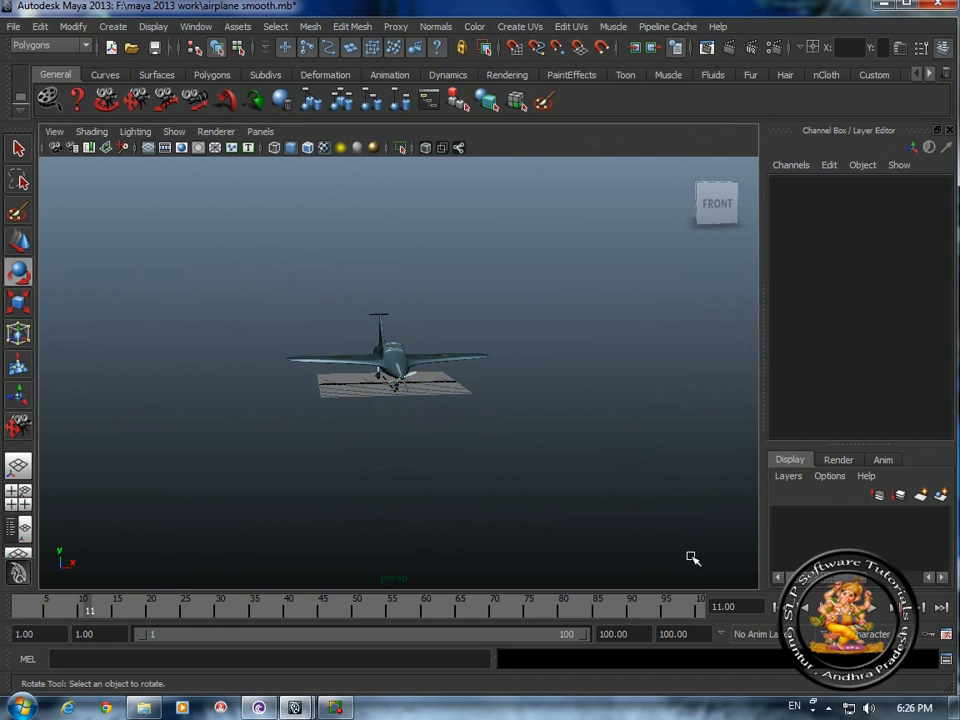
left_click(775, 606)
left_click(870, 607)
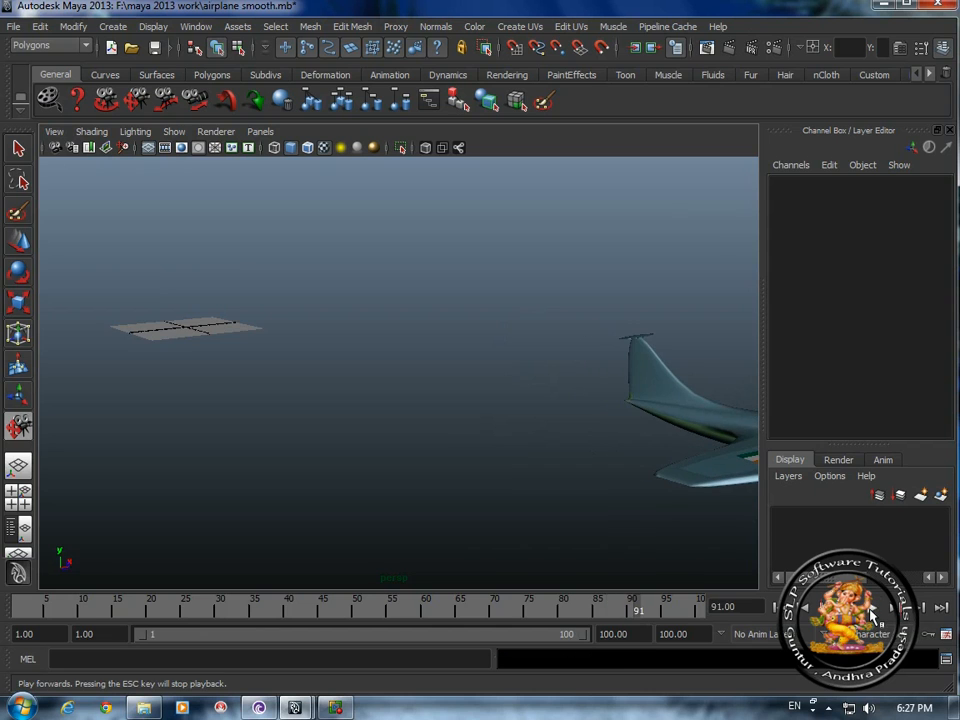
left_click(871, 610)
key("alt+shift+v")
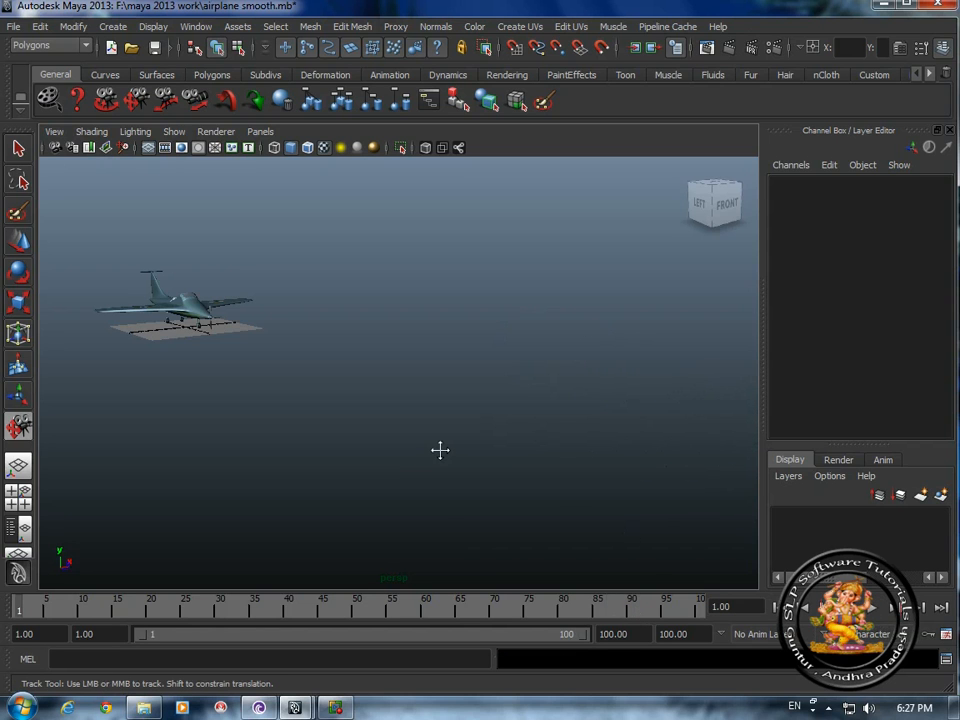